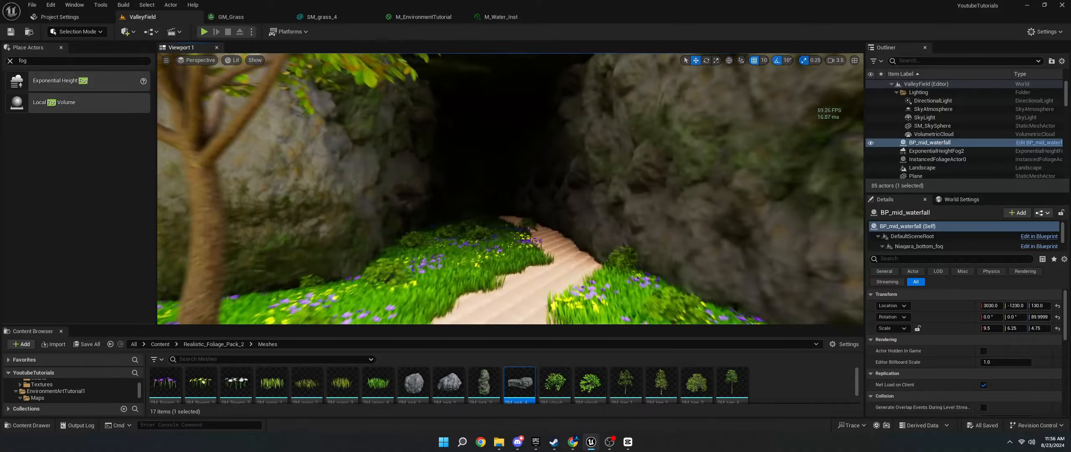
{"action": "key", "text": "s"}
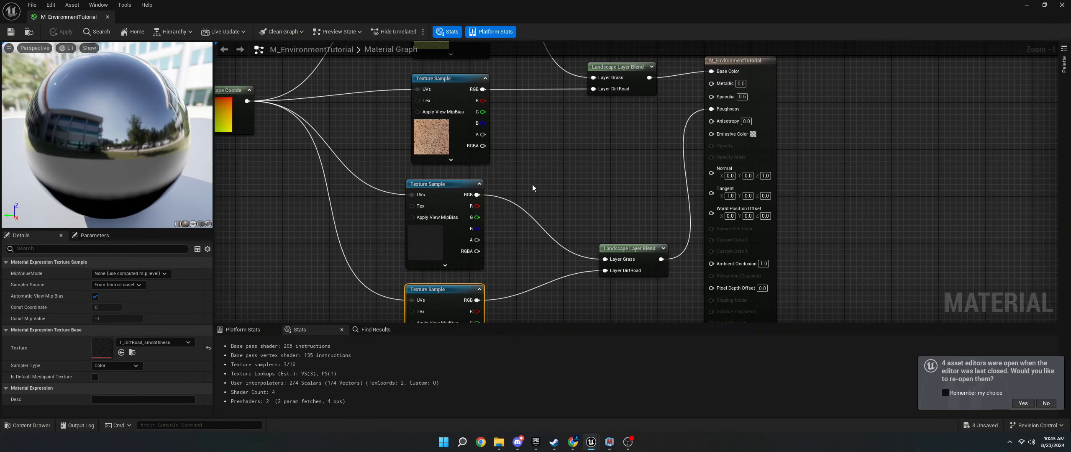
{"action": "scroll", "coordinate": [530, 184], "scroll_direction": "down", "scroll_amount": 2}
{"action": "left_click_drag", "start_coordinate": [291, 129], "coordinate": [291, 177]}
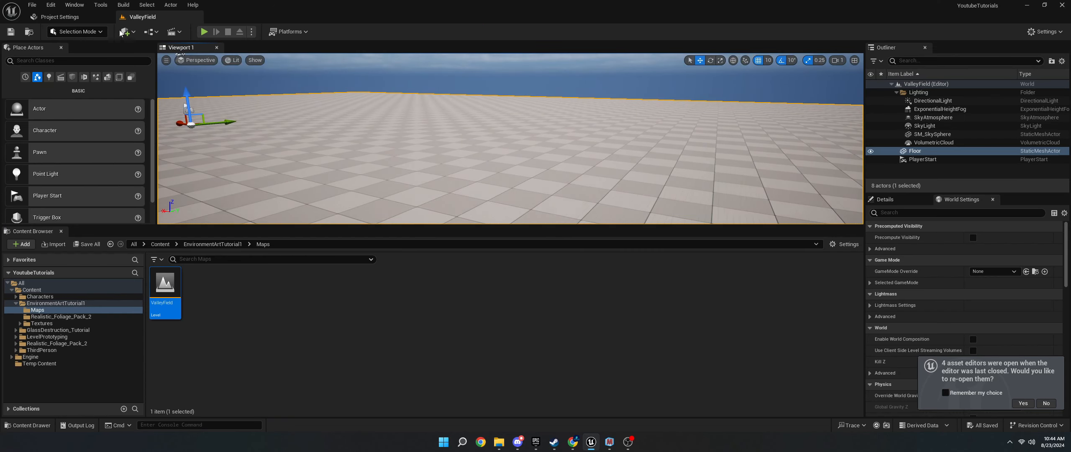
Add a cube shape to the level and scale it into a long, flat path slab.
{"action": "left_click", "coordinate": [122, 32]}
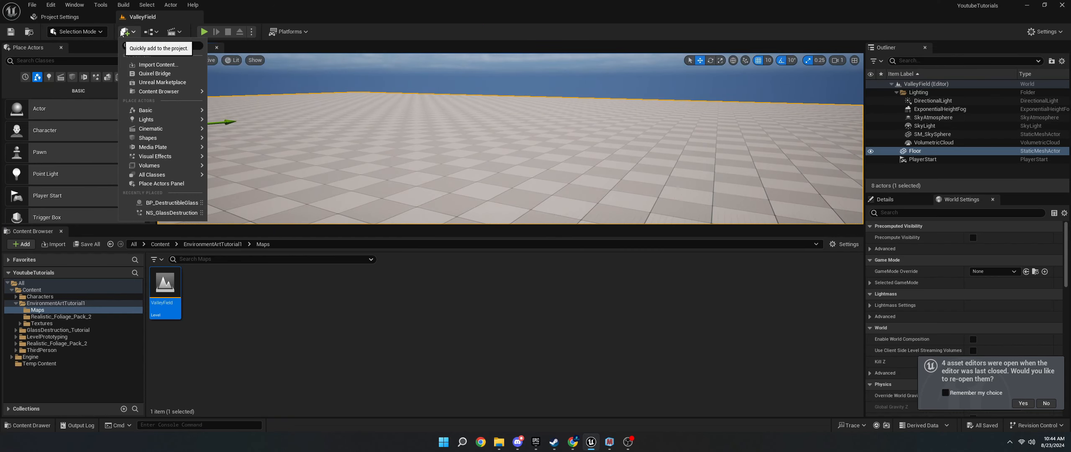
{"action": "mouse_move", "coordinate": [163, 138]}
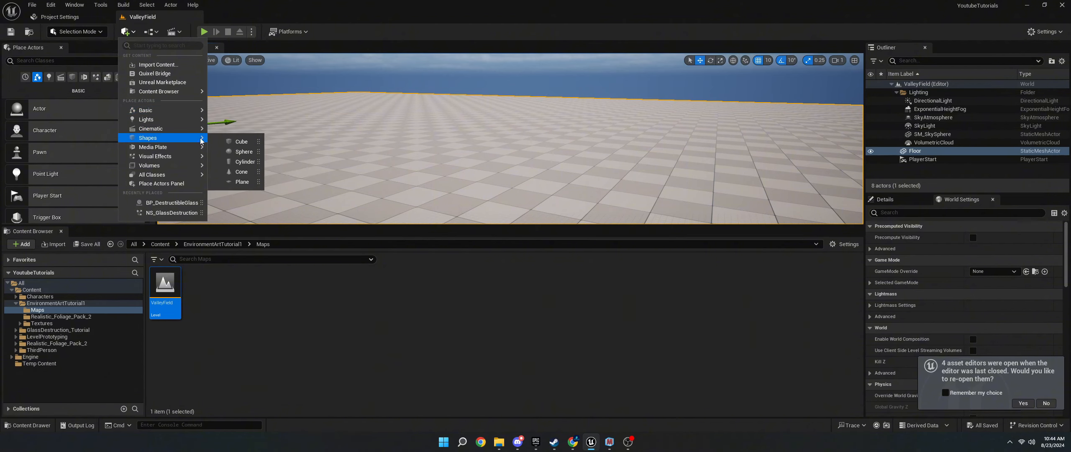
{"action": "left_click_drag", "start_coordinate": [241, 141], "coordinate": [394, 171]}
{"action": "left_click_drag", "start_coordinate": [546, 182], "coordinate": [570, 176]}
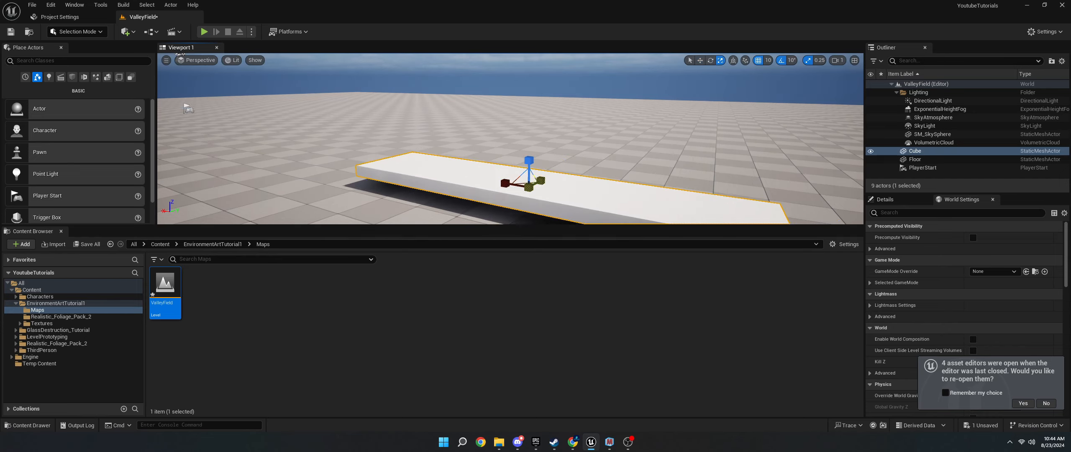
Place BP_ThirdPersonCharacter from the ThirdPerson Blueprints folder on the slab as a size reference.
{"action": "key", "text": "d"}
{"action": "right_click_drag", "start_coordinate": [569, 176], "coordinate": [435, 191]}
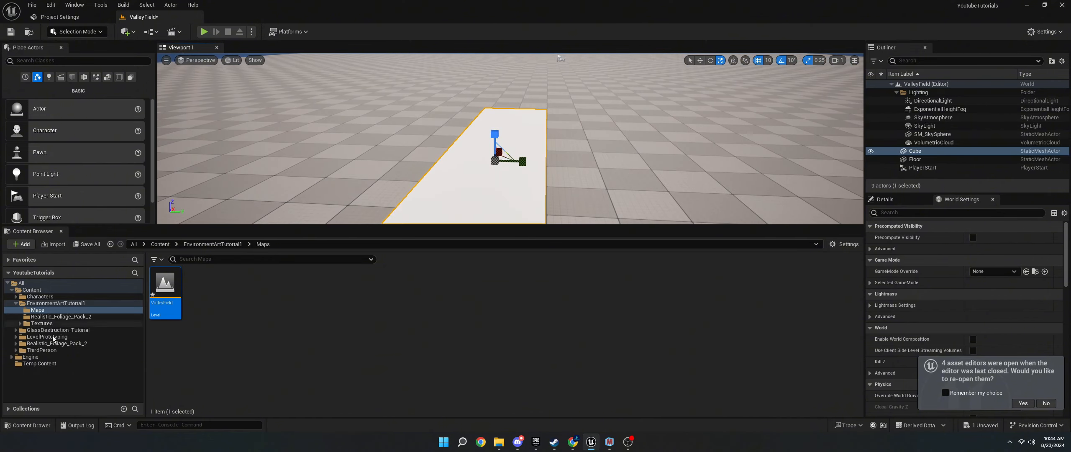
{"action": "left_click", "coordinate": [55, 350]}
{"action": "double_click", "coordinate": [178, 293]}
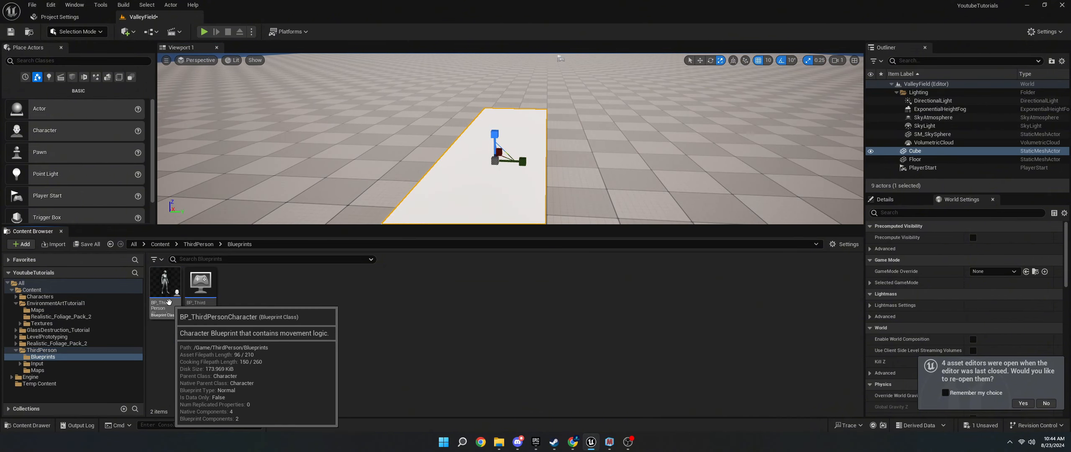
{"action": "left_click_drag", "start_coordinate": [178, 294], "coordinate": [464, 203]}
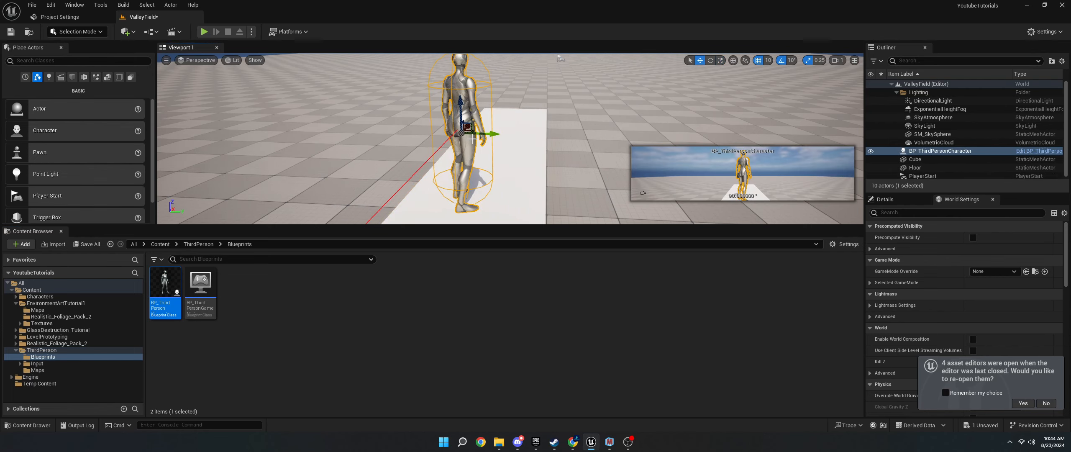
Select the path slab beneath the character and scale it wider across the walking direction.
{"action": "left_click", "coordinate": [520, 161]}
{"action": "right_click_drag", "start_coordinate": [520, 162], "coordinate": [533, 160]}
{"action": "key", "text": "s"}
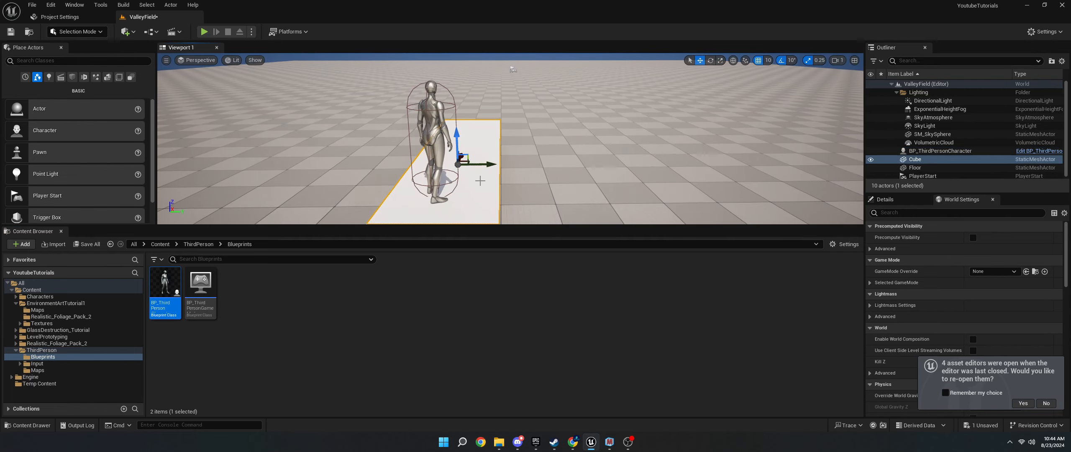
{"action": "right_click_drag", "start_coordinate": [480, 181], "coordinate": [481, 181]}
{"action": "key", "text": "a"}
{"action": "key", "text": "d"}
{"action": "key", "text": "r"}
{"action": "left_click_drag", "start_coordinate": [523, 161], "coordinate": [532, 162]}
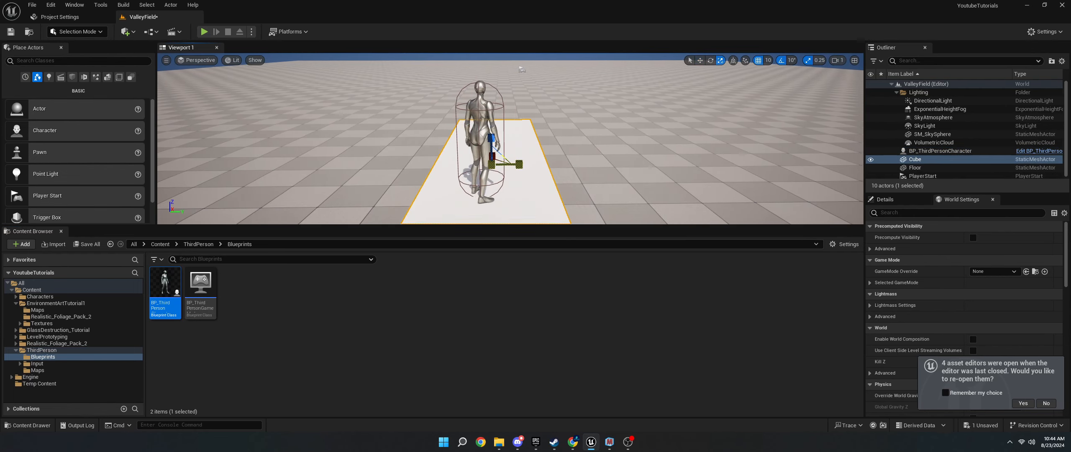
{"action": "key", "text": "a"}
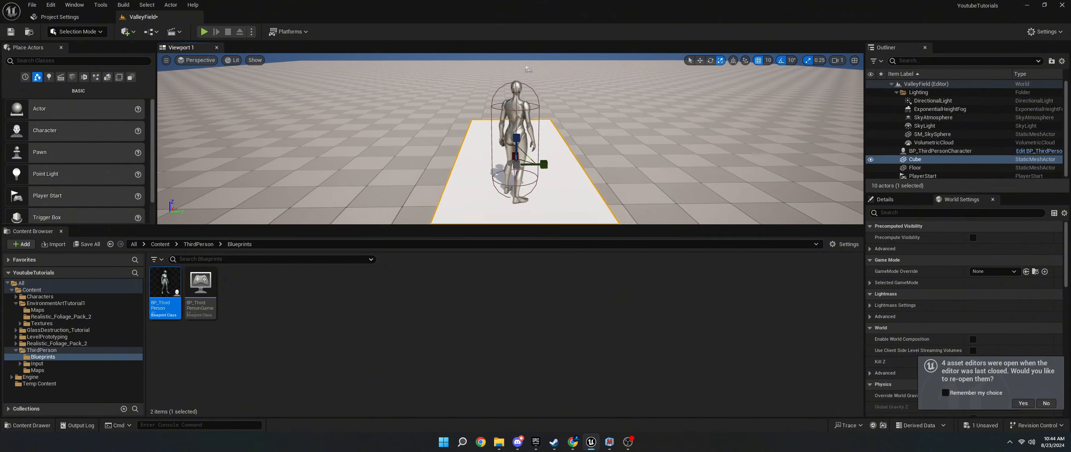
Select the reference character and move it sideways across the slab to judge the path width.
{"action": "left_click", "coordinate": [544, 150]}
{"action": "key", "text": "w"}
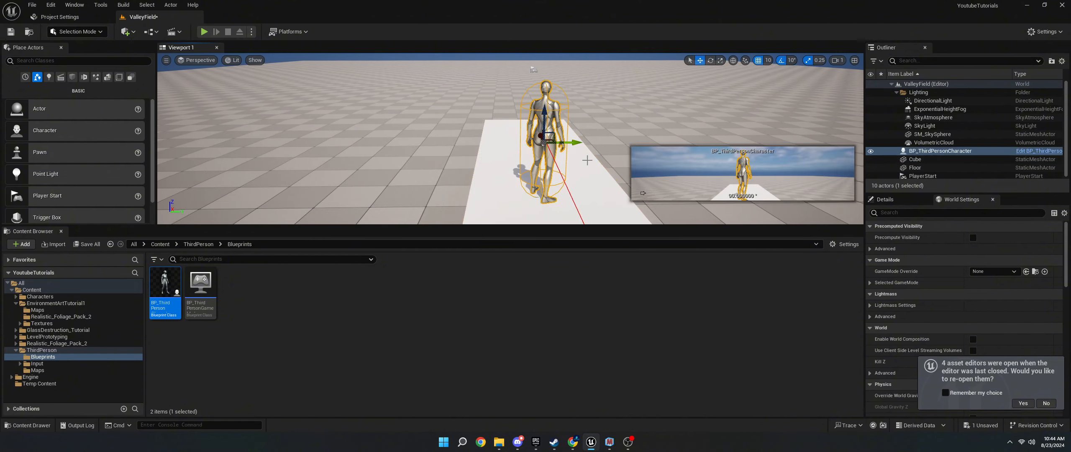
{"action": "right_click_drag", "start_coordinate": [569, 139], "coordinate": [561, 139]}
{"action": "mouse_move", "coordinate": [594, 141]}
{"action": "left_mouse_down"}
{"action": "mouse_move", "coordinate": [559, 140]}
{"action": "mouse_move", "coordinate": [647, 147]}
{"action": "mouse_move", "coordinate": [581, 150]}
{"action": "left_mouse_up"}
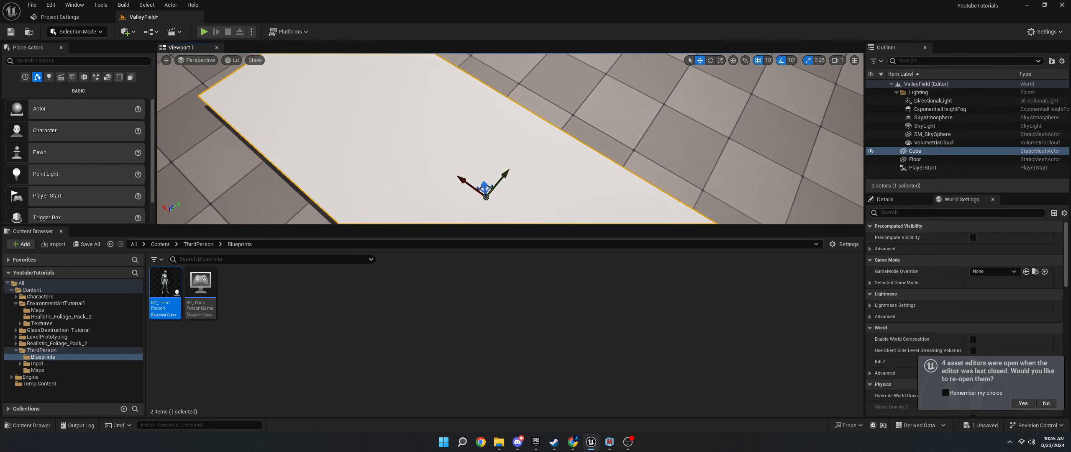
Duplicate the slab into further path segments and duplicate the large block to form the blockout's tall rock masses.
{"action": "scroll", "coordinate": [392, 131], "scroll_direction": "down", "scroll_amount": 5}
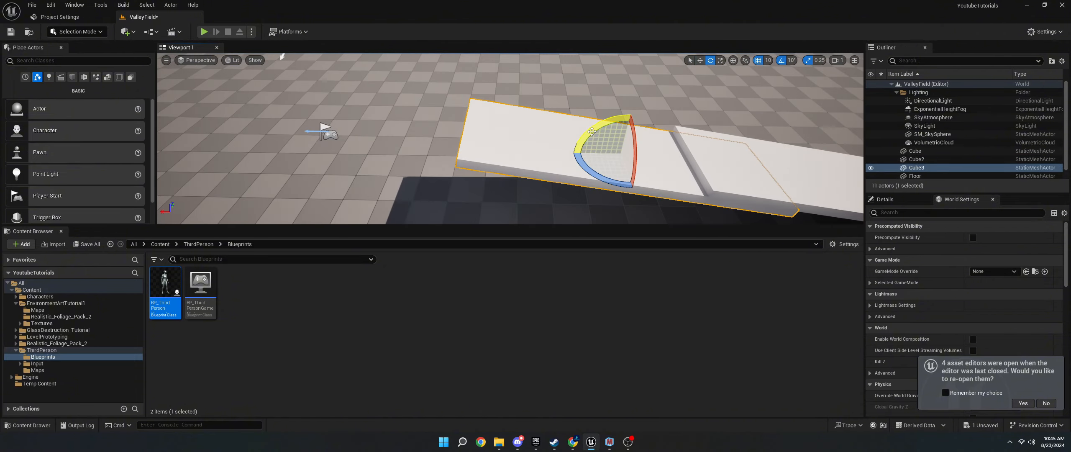
{"action": "left_click_drag", "start_coordinate": [607, 152], "coordinate": [501, 153], "text": "alt"}
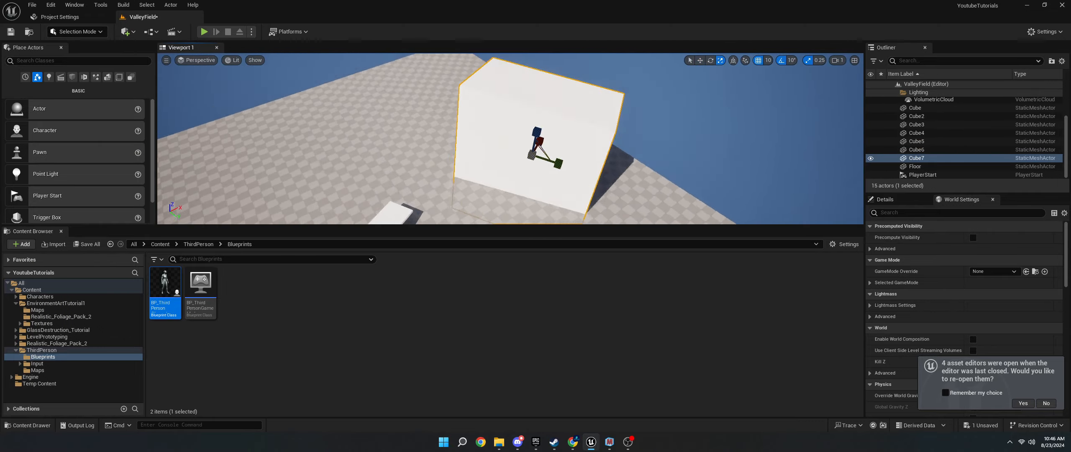
{"action": "left_click_drag", "start_coordinate": [418, 146], "coordinate": [648, 180], "text": "alt"}
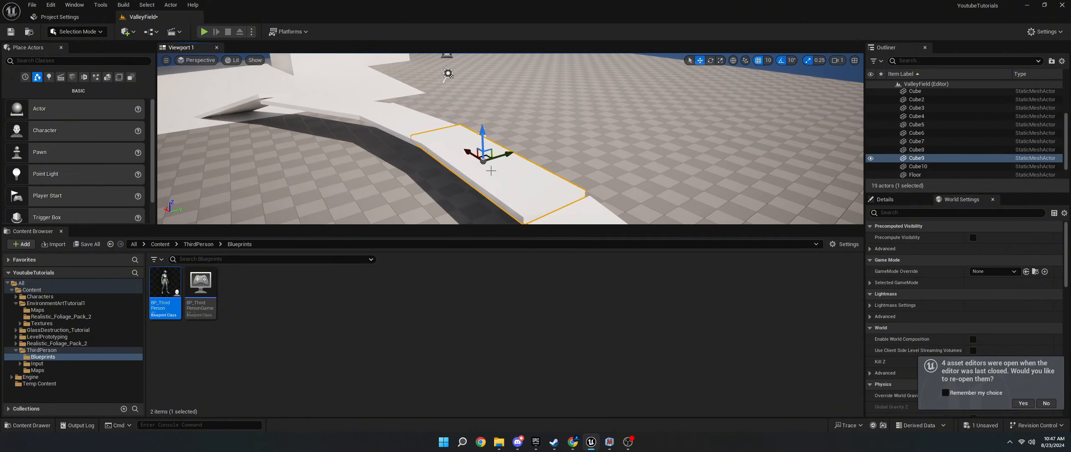
Duplicate the path slab four times, laying the copies end to end as a winding branch path.
{"action": "key", "text": "ctrl+d"}
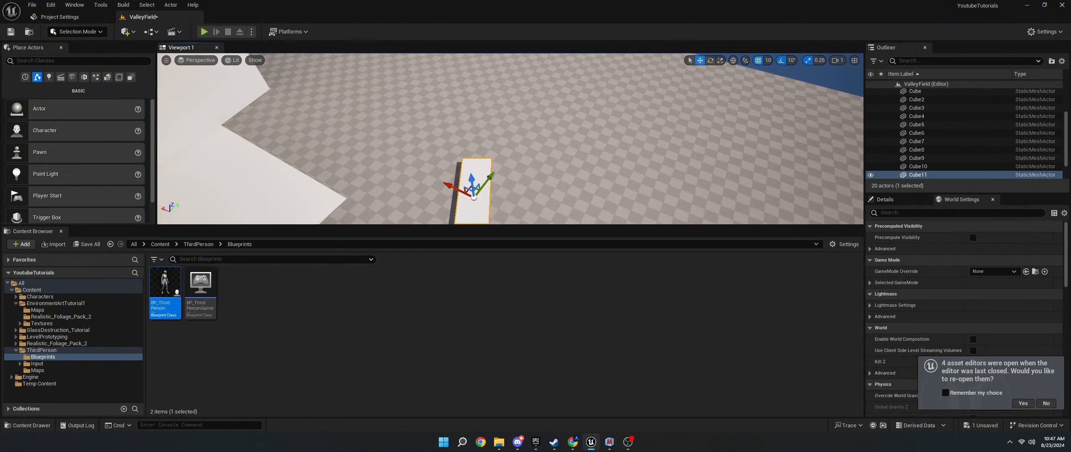
{"action": "key", "text": "ctrl+d"}
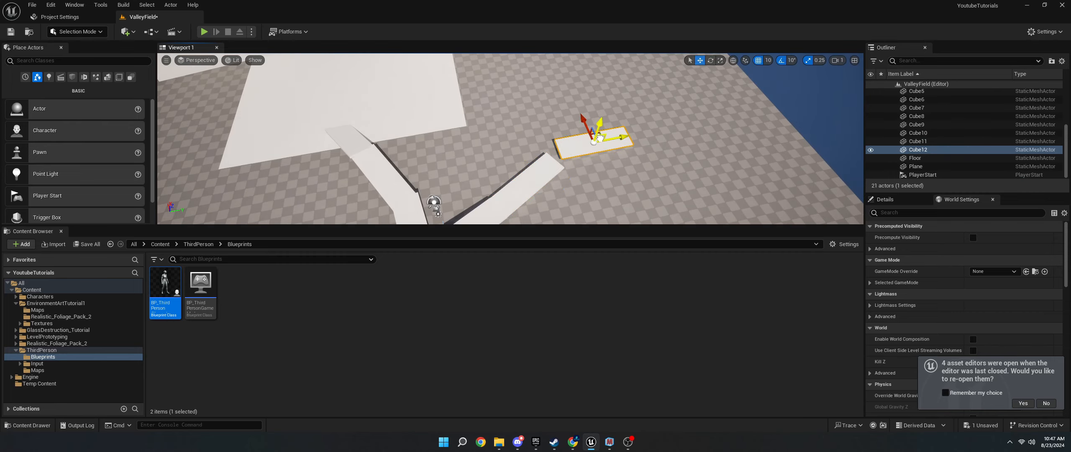
{"action": "key", "text": "ctrl+d"}
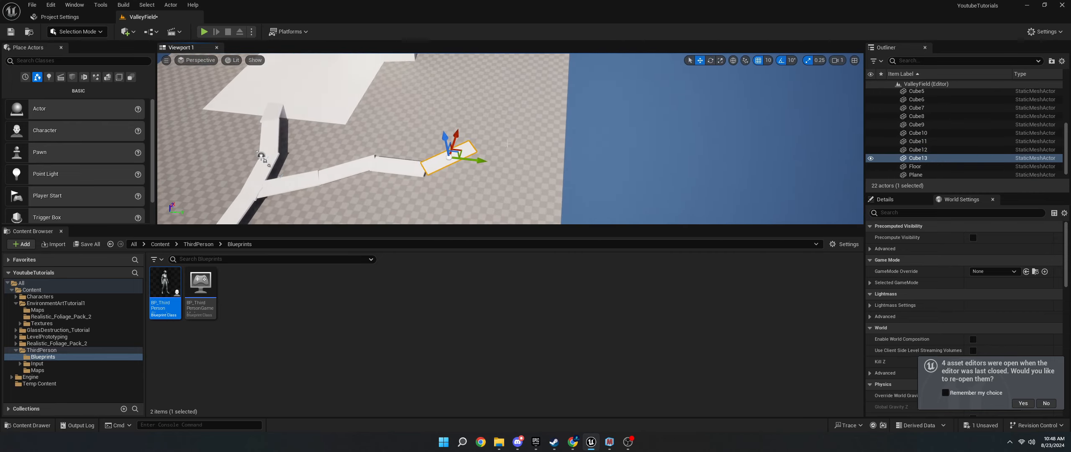
{"action": "key", "text": "ctrl+d"}
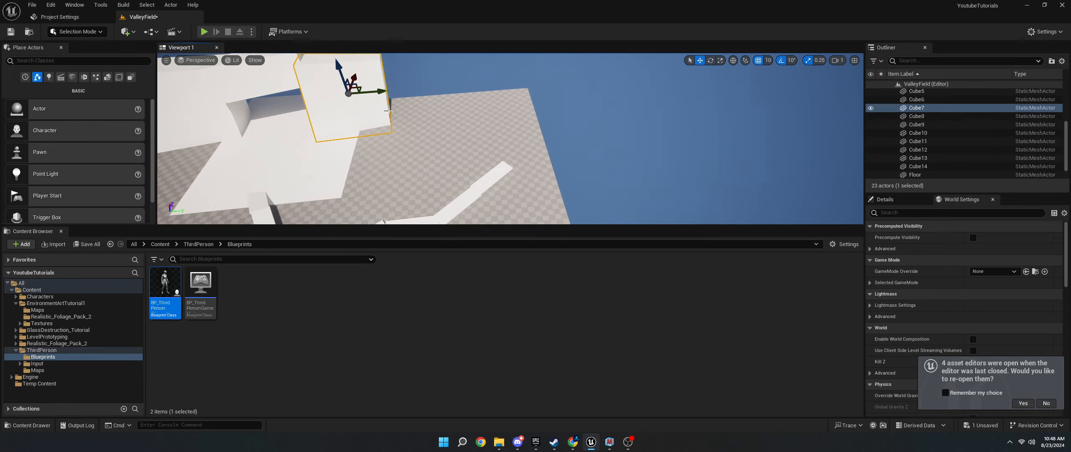
Duplicate the tall block seven times and arrange the copies as canyon walls beyond the branch path's end.
{"action": "key", "text": "ctrl+d"}
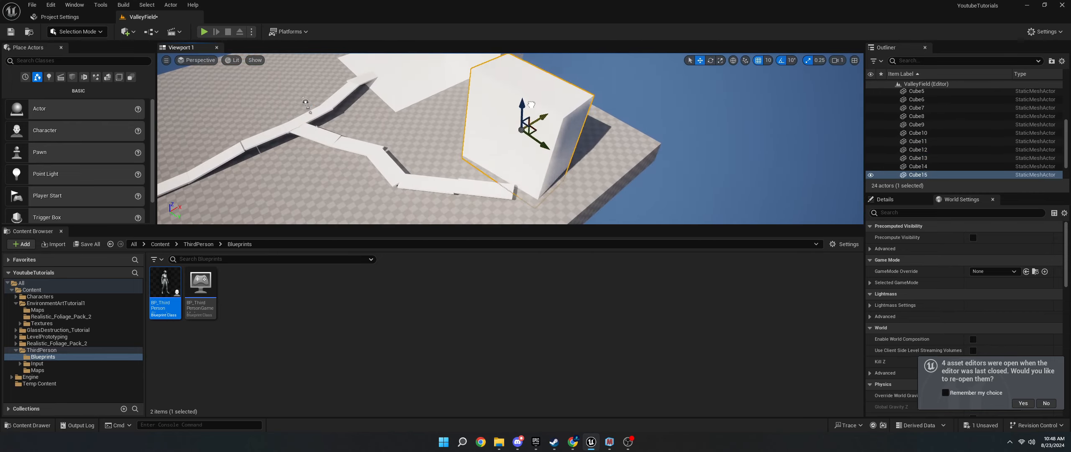
{"action": "key", "text": "ctrl+d"}
{"action": "key", "text": "ctrl+d"}
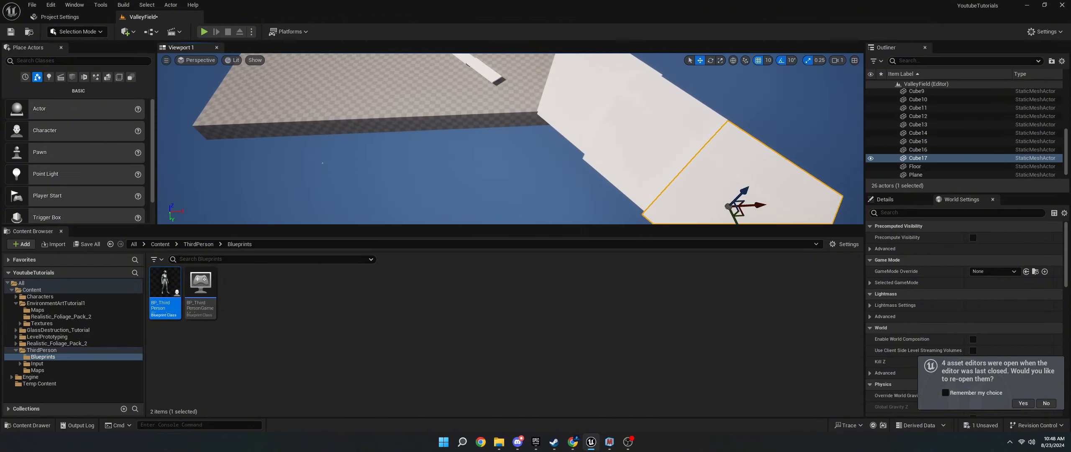
{"action": "key", "text": "ctrl+d"}
{"action": "key", "text": "ctrl+d"}
{"action": "key", "text": "ctrl+d"}
{"action": "key", "text": "ctrl+d"}
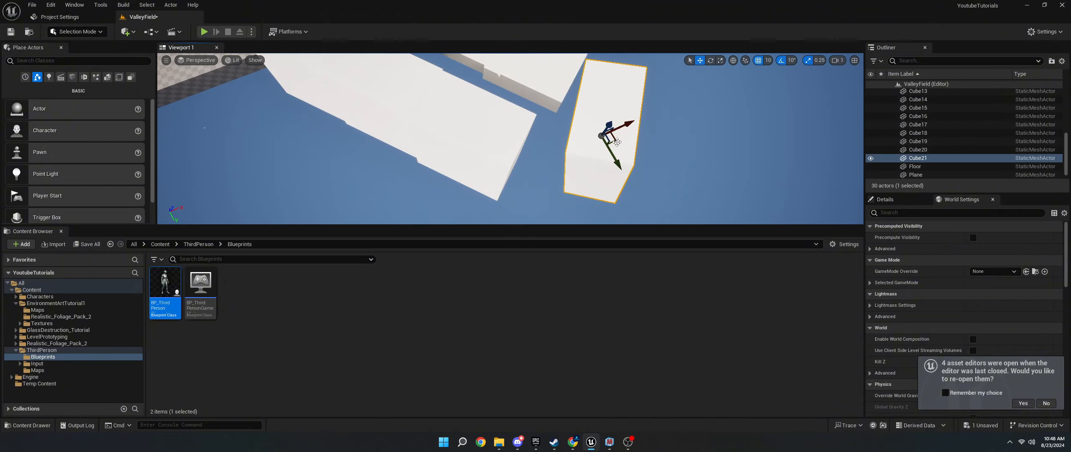
Duplicate six more cubes to continue the walled corridor and extend the main path toward its near end.
{"action": "key", "text": "ctrl+d"}
{"action": "key", "text": "ctrl+d"}
{"action": "key", "text": "ctrl+d"}
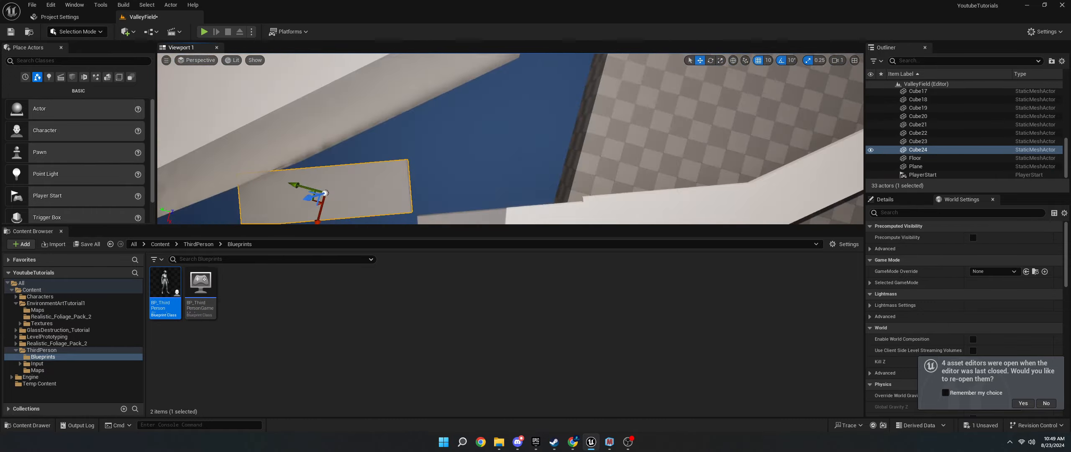
{"action": "key", "text": "ctrl+d"}
{"action": "key", "text": "ctrl+d"}
{"action": "key", "text": "ctrl+d"}
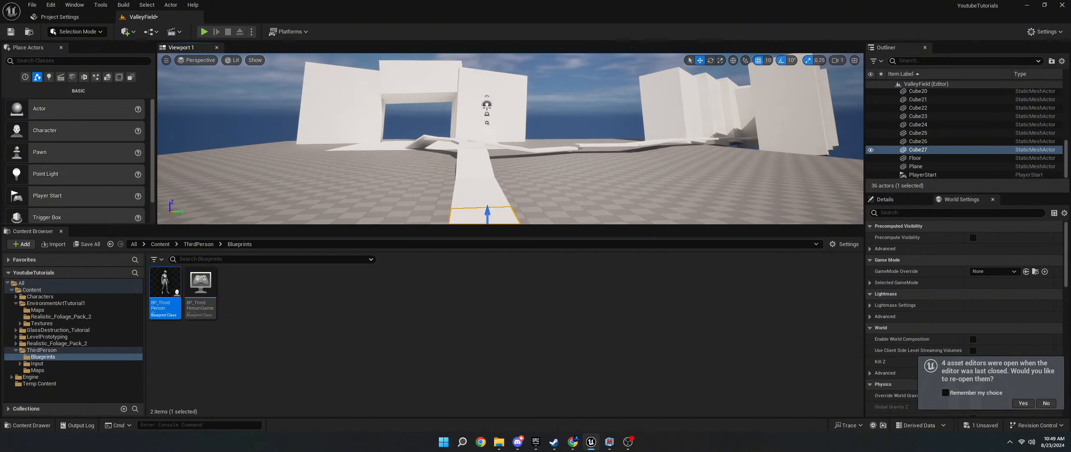
{"action": "right_click_drag", "start_coordinate": [477, 134], "coordinate": [477, 135]}
{"action": "key", "text": "s"}
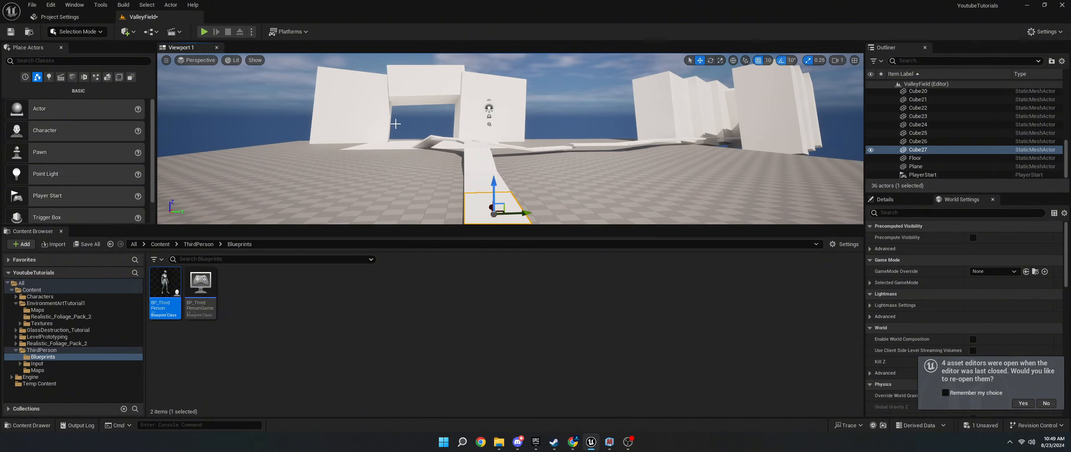
Duplicate a block and move the copy far beyond the edge of the floor as a background mass.
{"action": "right_click_drag", "start_coordinate": [395, 124], "coordinate": [452, 164]}
{"action": "scroll", "coordinate": [452, 164], "scroll_direction": "up", "scroll_amount": 5}
{"action": "key", "text": "ctrl+d"}
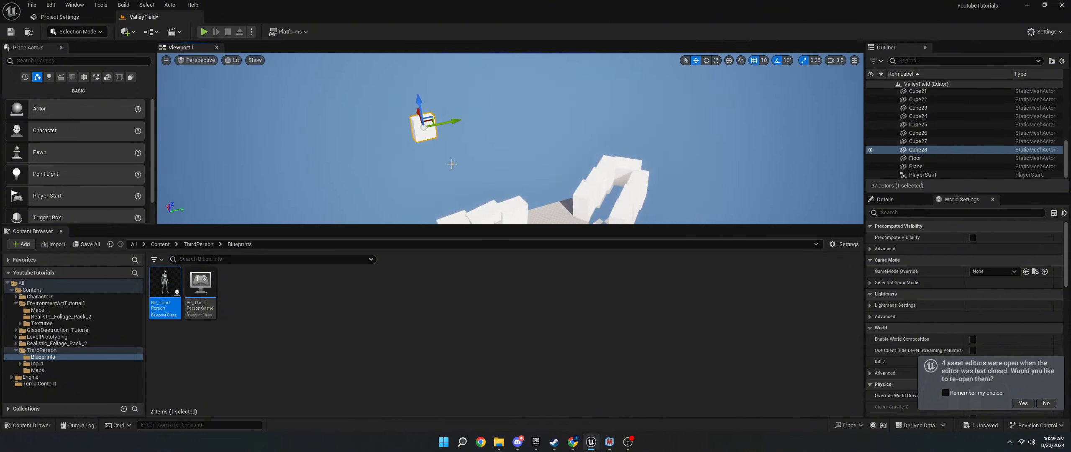
{"action": "left_click_drag", "start_coordinate": [452, 164], "coordinate": [376, 102]}
Set the distant background block's scale to 100 on X, 150 on Y and 100 on Z.
{"action": "left_click", "coordinate": [885, 200]}
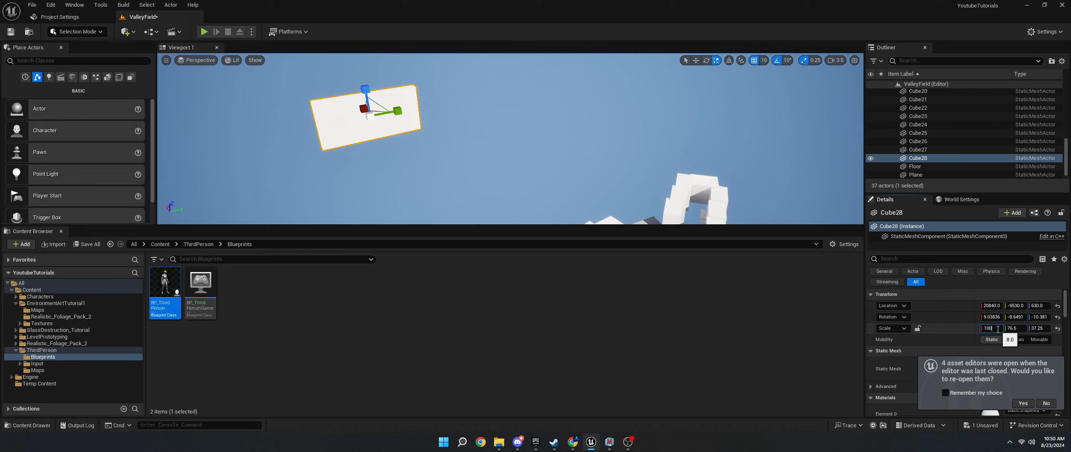
{"action": "key", "text": "Tab"}
{"action": "type", "text": "100"}
{"action": "key", "text": "Tab"}
{"action": "type", "text": "100"}
{"action": "left_click", "coordinate": [1021, 330]}
{"action": "type", "text": "150"}
{"action": "right_click_drag", "start_coordinate": [504, 154], "coordinate": [504, 154]}
Duplicate the background block to another side of the level and rotate the copy about Z to 49.6187 degrees.
{"action": "key", "text": "w"}
{"action": "left_click_drag", "start_coordinate": [551, 143], "coordinate": [703, 165], "text": "alt"}
{"action": "right_click_drag", "start_coordinate": [528, 129], "coordinate": [529, 130]}
{"action": "key", "text": "e"}
{"action": "left_click_drag", "start_coordinate": [471, 161], "coordinate": [423, 161]}
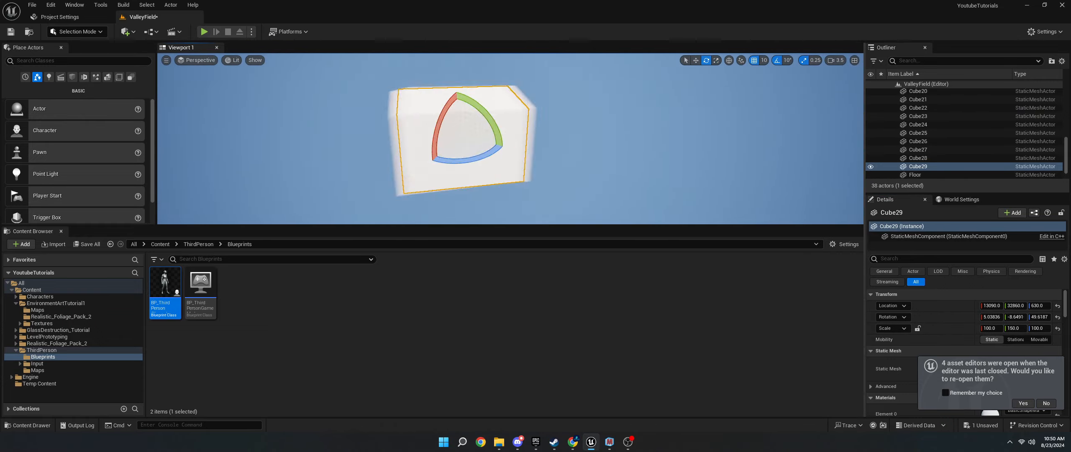
Duplicate the rotated background block to a further side of the level and save the level.
{"action": "right_click_drag", "start_coordinate": [422, 161], "coordinate": [422, 161]}
{"action": "key", "text": "w"}
{"action": "left_click_drag", "start_coordinate": [342, 150], "coordinate": [617, 139], "text": "alt"}
{"action": "right_click_drag", "start_coordinate": [617, 139], "coordinate": [617, 139]}
{"action": "right_click_drag", "start_coordinate": [321, 93], "coordinate": [320, 93]}
{"action": "key", "text": "ctrl+s"}
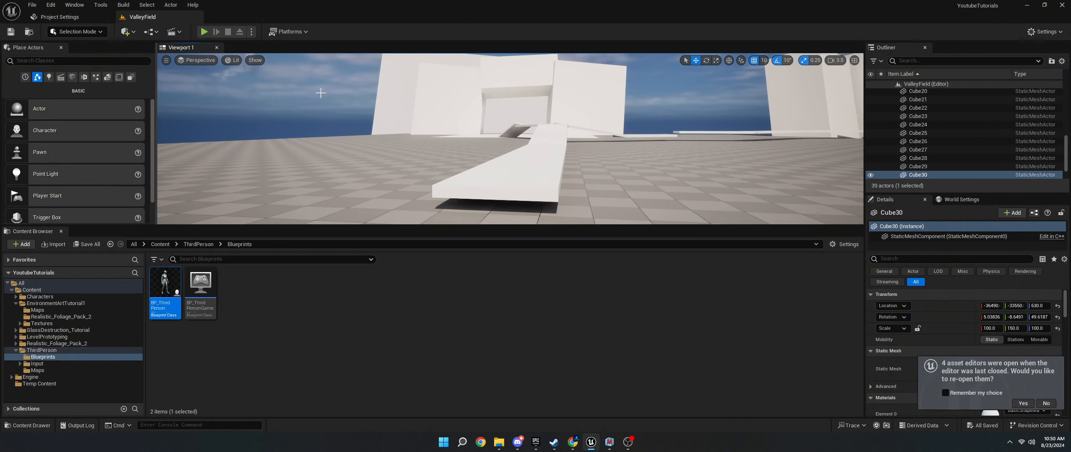
Switch the editor from Selection mode to Landscape mode.
{"action": "left_click", "coordinate": [81, 35]}
{"action": "left_click", "coordinate": [91, 56]}
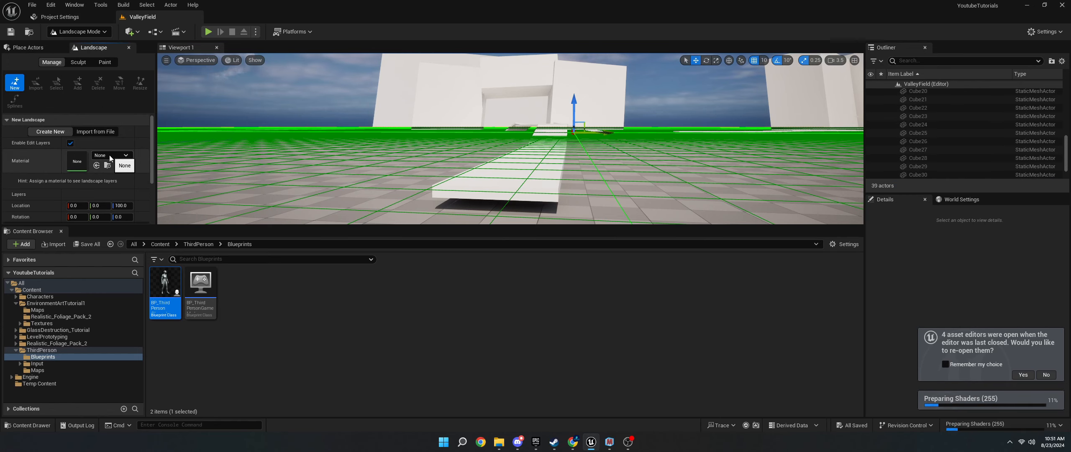
Open the M_EnvironmentTutorial material from the Textures folder and examine its base color and roughness Landscape Layer Blend nodes.
{"action": "left_click", "coordinate": [42, 323]}
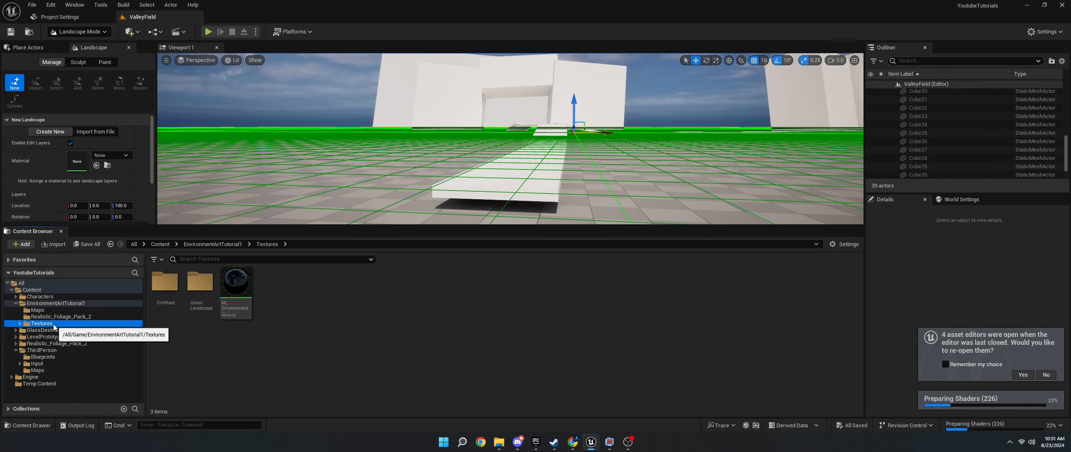
{"action": "double_click", "coordinate": [238, 308]}
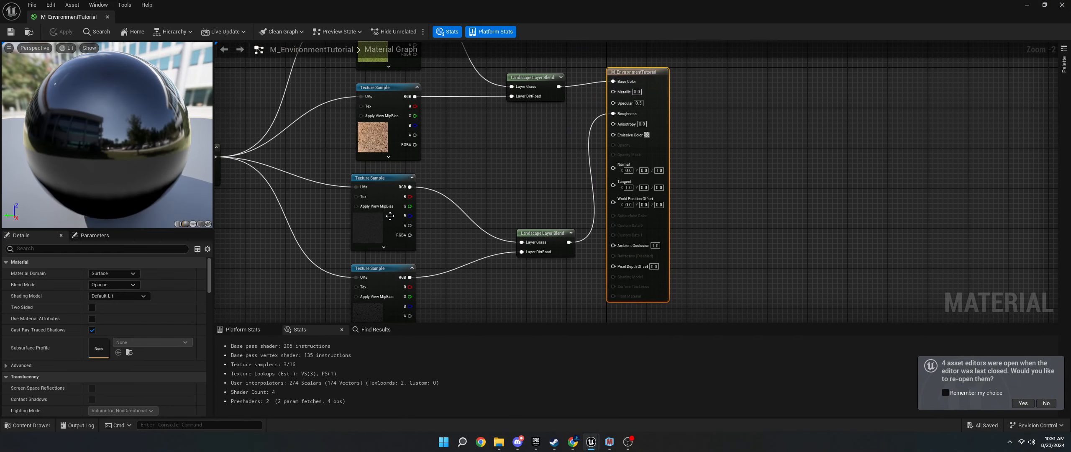
{"action": "right_click_drag", "start_coordinate": [463, 153], "coordinate": [535, 230]}
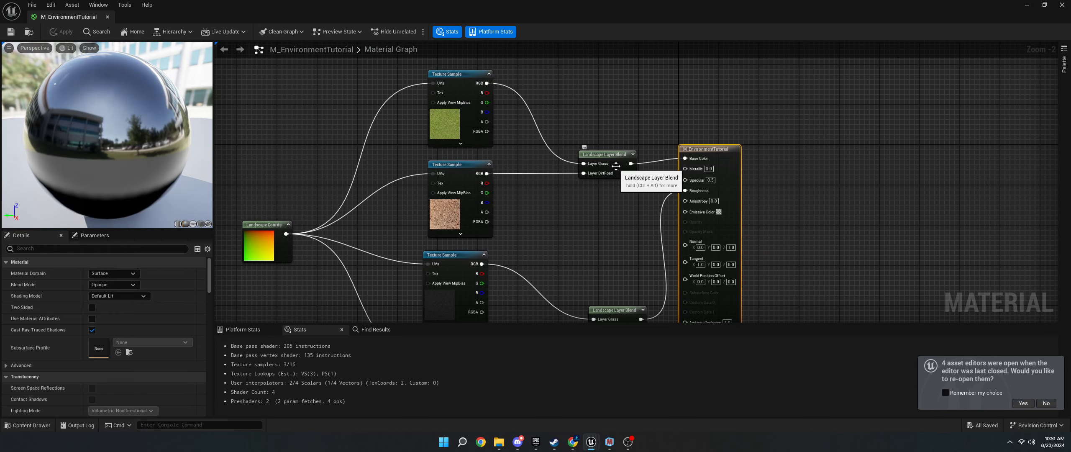
{"action": "right_click_drag", "start_coordinate": [629, 303], "coordinate": [614, 220]}
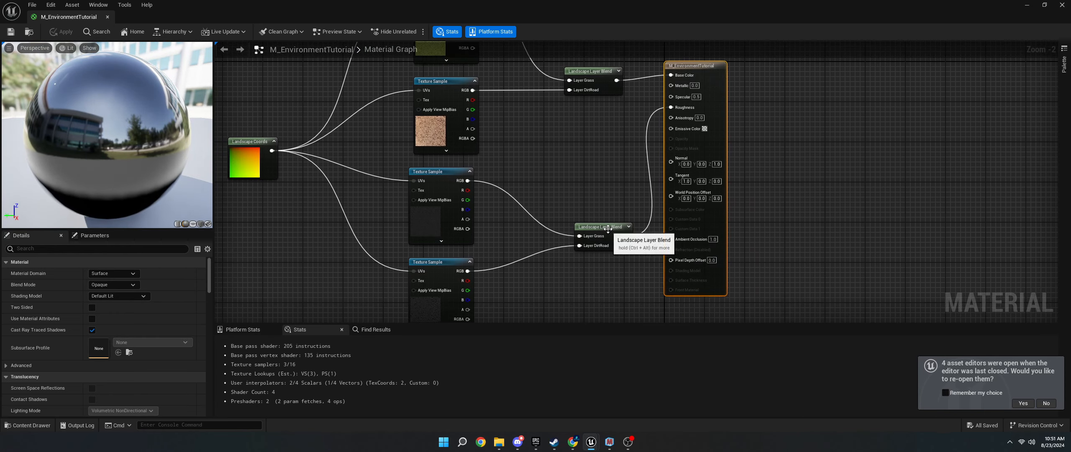
Examine the Landscape Coords node's mapping settings, including its mapping scale, and close the material editor.
{"action": "right_click_drag", "start_coordinate": [248, 172], "coordinate": [368, 201]}
{"action": "left_click", "coordinate": [370, 197]}
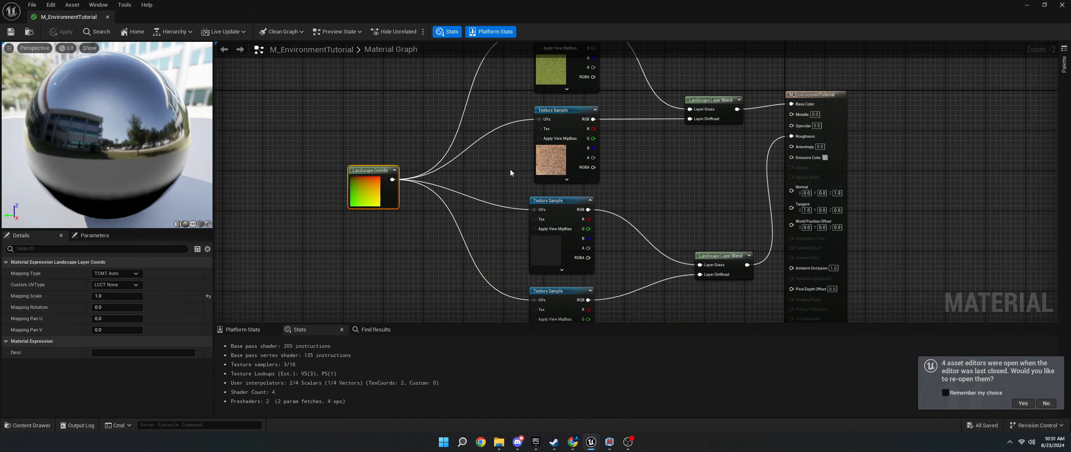
{"action": "right_click_drag", "start_coordinate": [511, 172], "coordinate": [445, 197]}
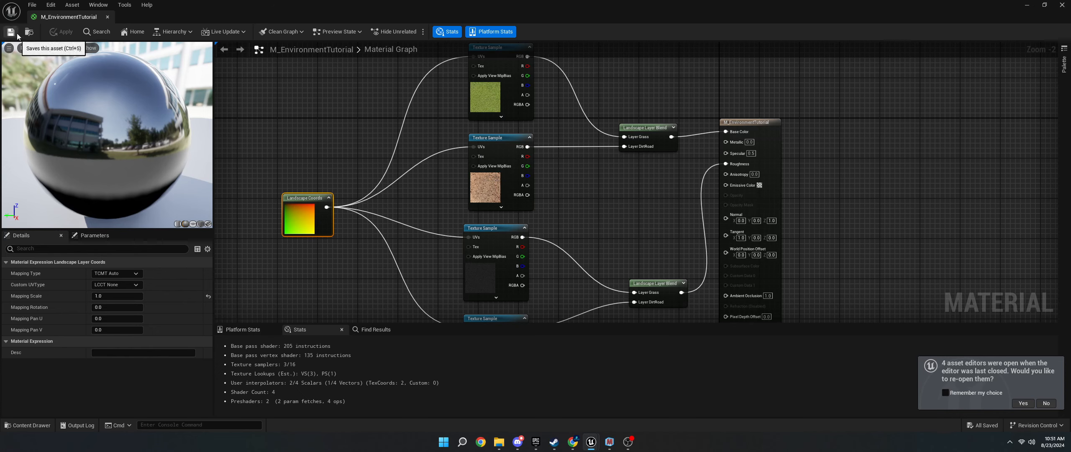
{"action": "left_click", "coordinate": [108, 17]}
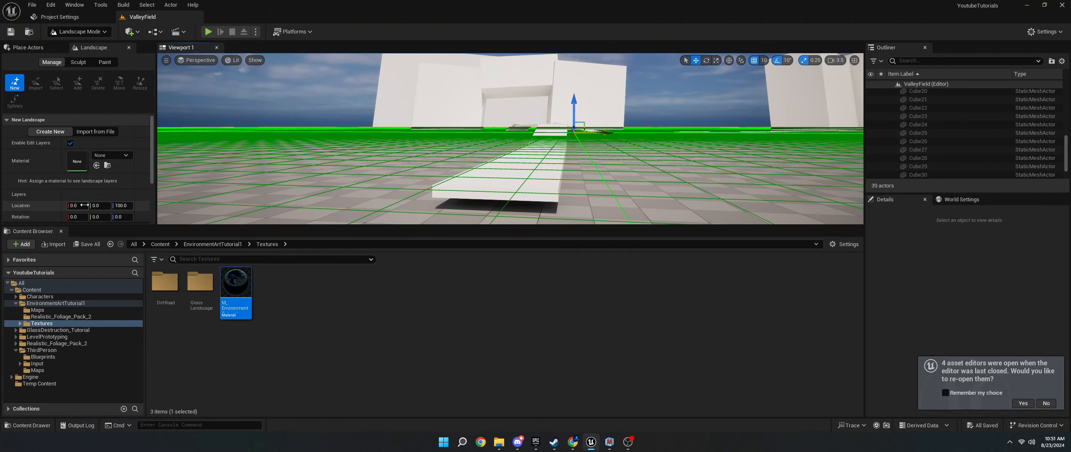
Assign M_EnvironmentTutorial as the new landscape's material and create the landscape with 63×63 quad sections and 8 × 8 components.
{"action": "left_click_drag", "start_coordinate": [235, 289], "coordinate": [84, 164]}
{"action": "scroll", "coordinate": [45, 186], "scroll_direction": "down", "scroll_amount": 2}
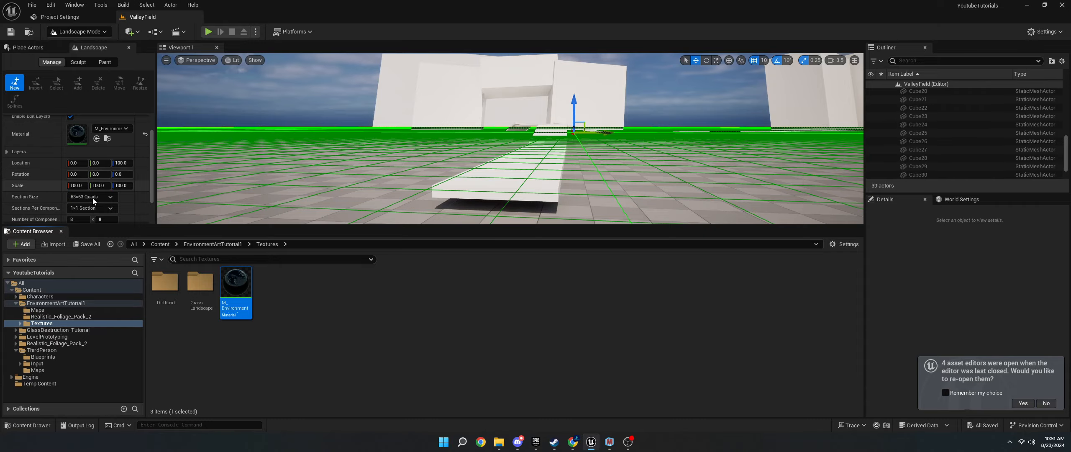
{"action": "key", "text": "w"}
{"action": "right_click_drag", "start_coordinate": [419, 163], "coordinate": [610, 167]}
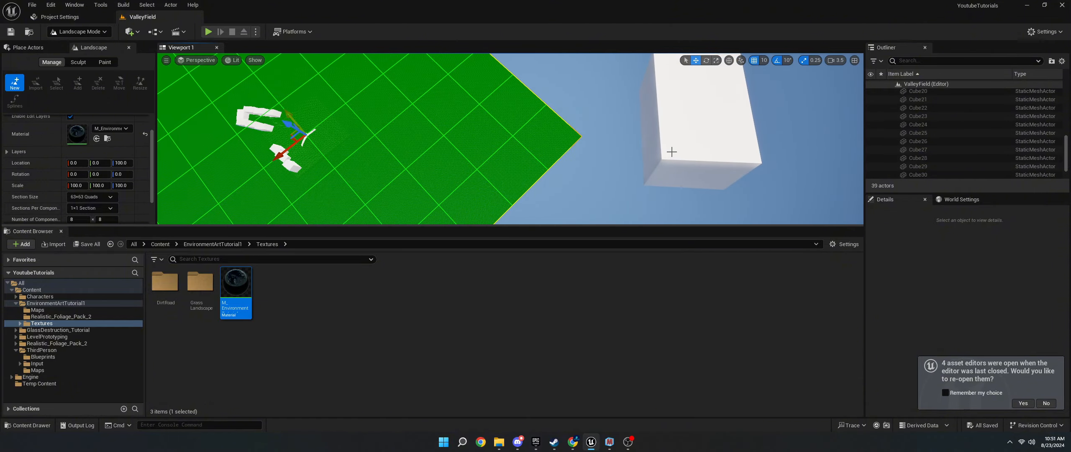
{"action": "right_click_drag", "start_coordinate": [475, 123], "coordinate": [669, 80]}
{"action": "key", "text": "w"}
{"action": "key", "text": "s"}
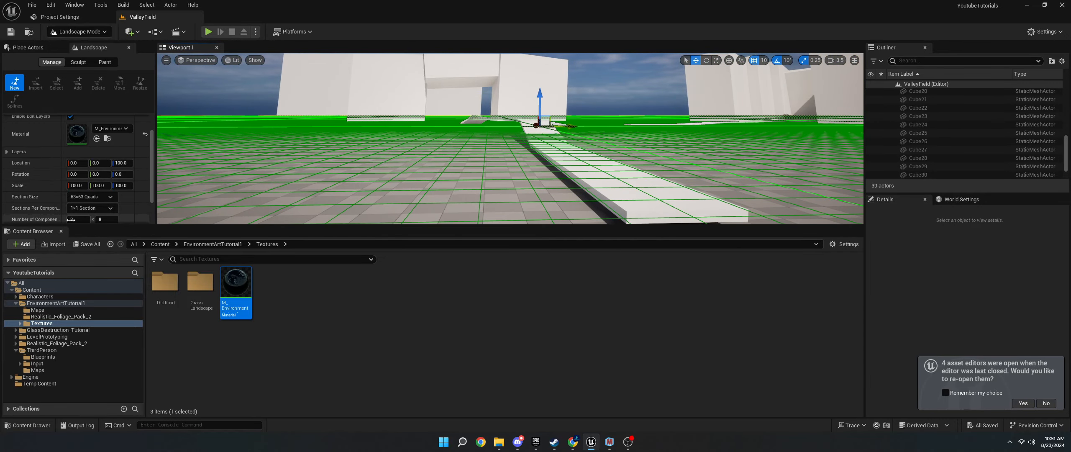
{"action": "scroll", "coordinate": [32, 202], "scroll_direction": "down", "scroll_amount": 3}
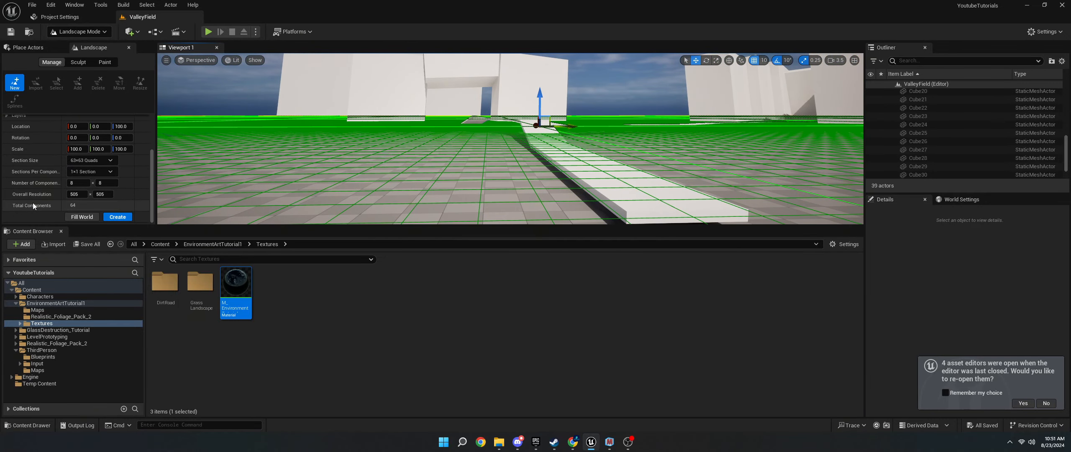
{"action": "left_click", "coordinate": [111, 218]}
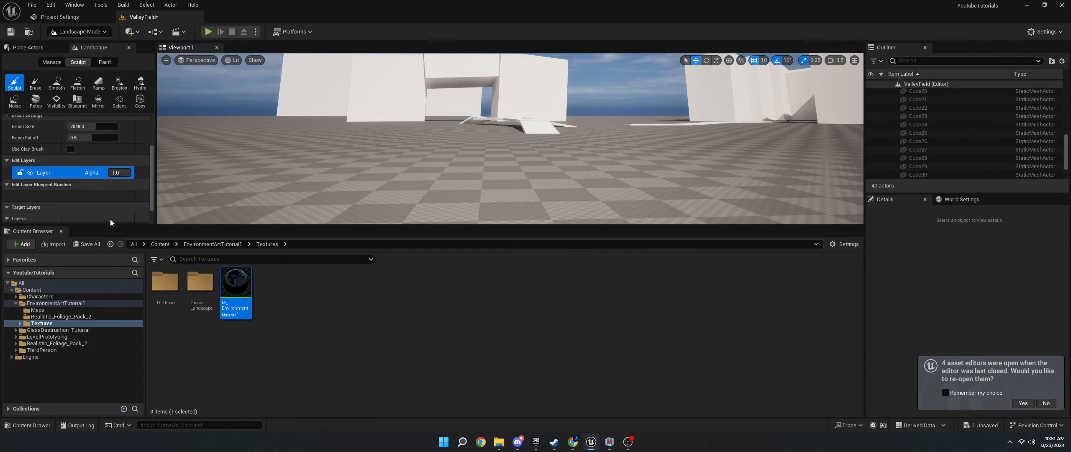
Sculpt the landscape down along the main path blocks with a brush size of 2048.
{"action": "key", "text": "s"}
{"action": "right_click_drag", "start_coordinate": [399, 160], "coordinate": [398, 219]}
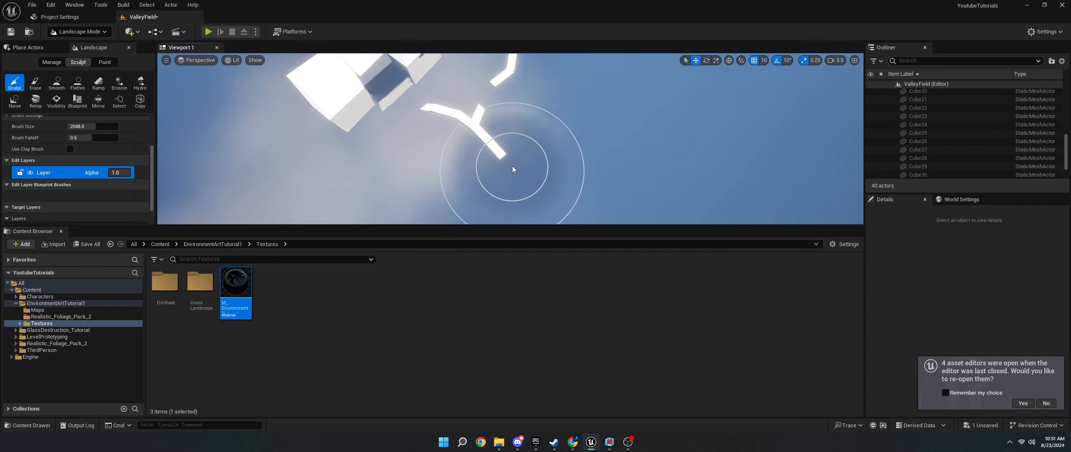
{"action": "mouse_move", "coordinate": [514, 170]}
{"action": "left_mouse_down"}
{"action": "mouse_move", "coordinate": [562, 198]}
{"action": "mouse_move", "coordinate": [507, 179]}
{"action": "mouse_move", "coordinate": [488, 99]}
{"action": "left_mouse_up"}
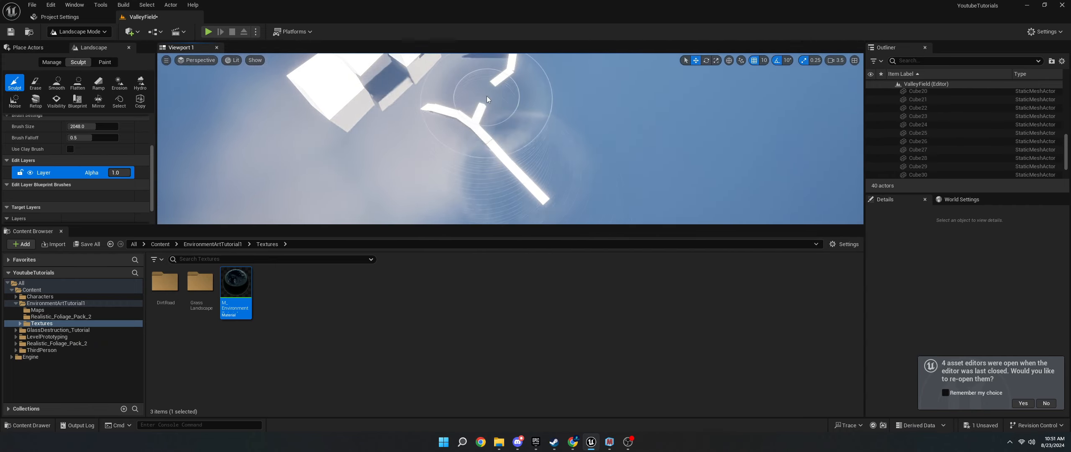
{"action": "mouse_move", "coordinate": [498, 92]}
{"action": "right_mouse_down"}
{"action": "mouse_move", "coordinate": [505, 56]}
{"action": "mouse_move", "coordinate": [498, 91]}
{"action": "right_mouse_up"}
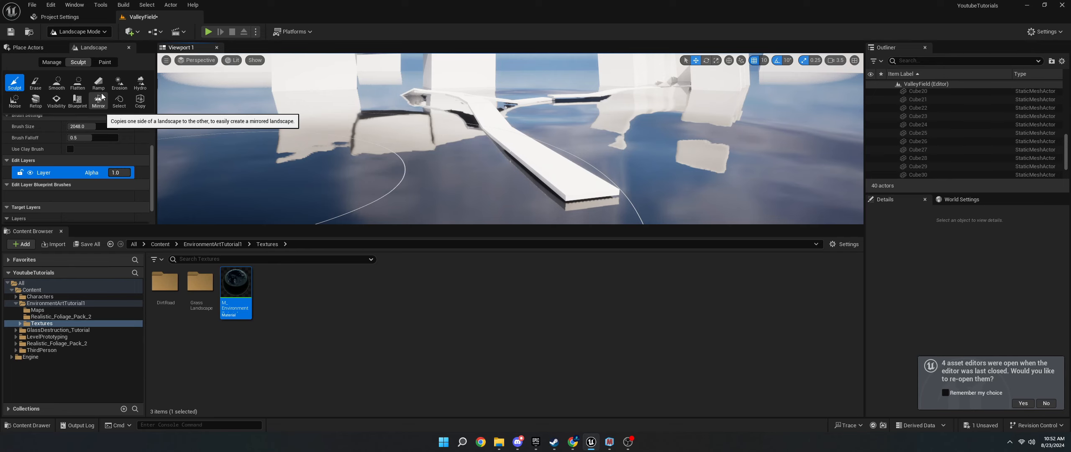
Create a weight-blended layer info object named Grass_LayerInfo for the landscape's Grass paint layer in the ValleyField_sharedassets folder.
{"action": "left_click", "coordinate": [104, 62]}
{"action": "scroll", "coordinate": [67, 163], "scroll_direction": "down", "scroll_amount": 2}
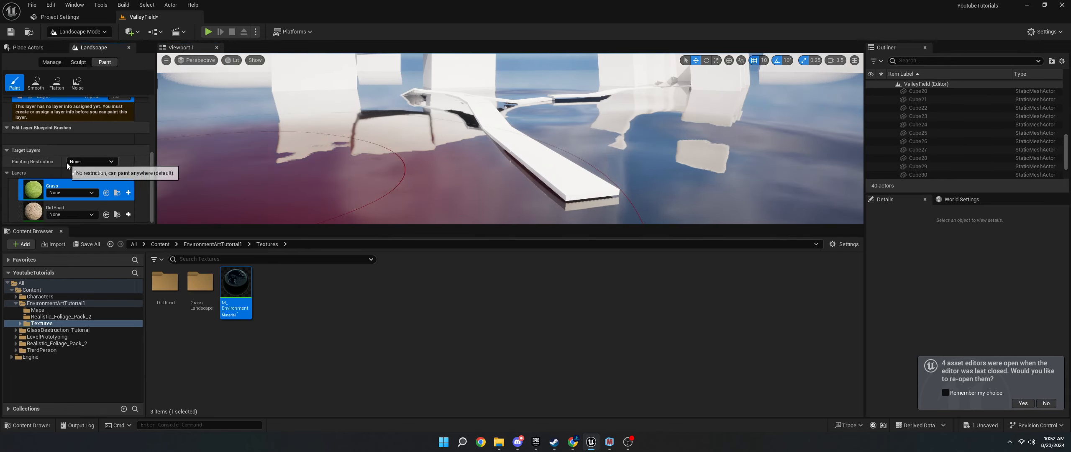
{"action": "left_click", "coordinate": [128, 193]}
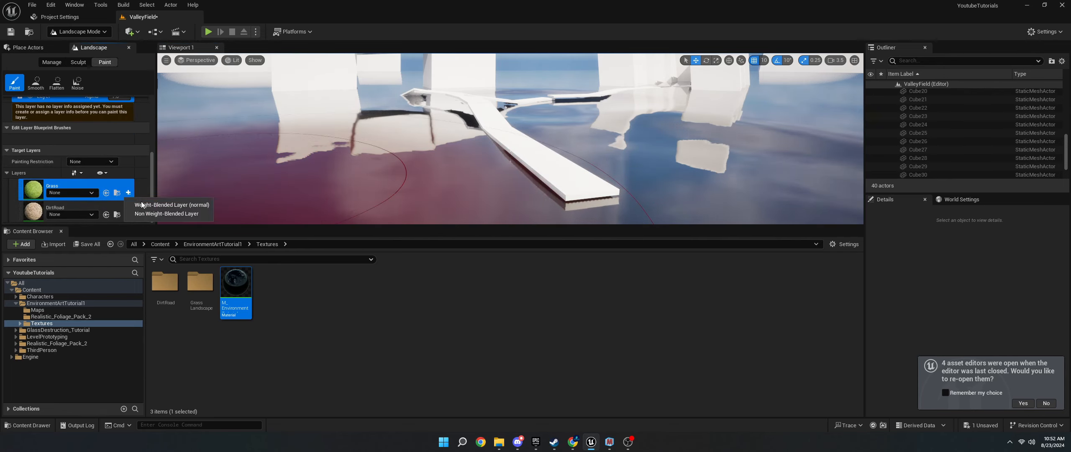
{"action": "left_click", "coordinate": [146, 204]}
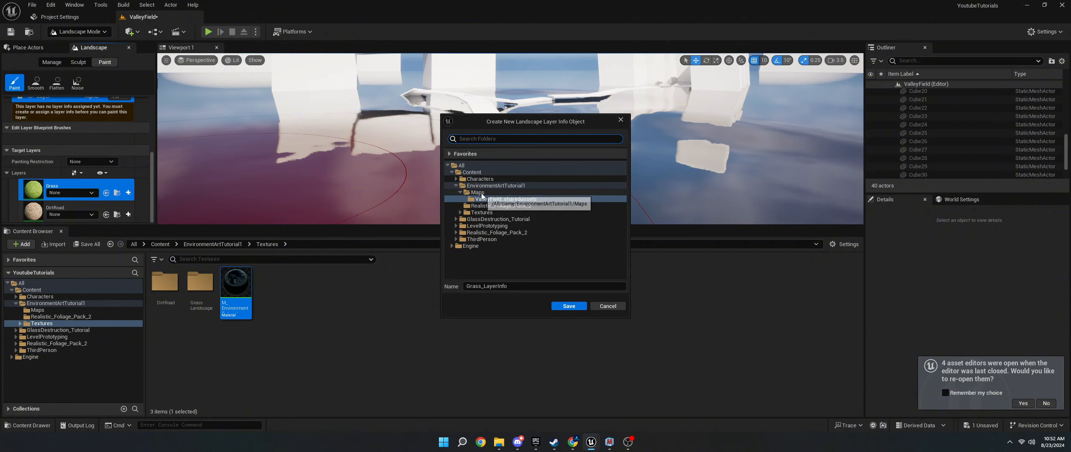
{"action": "left_click", "coordinate": [569, 306]}
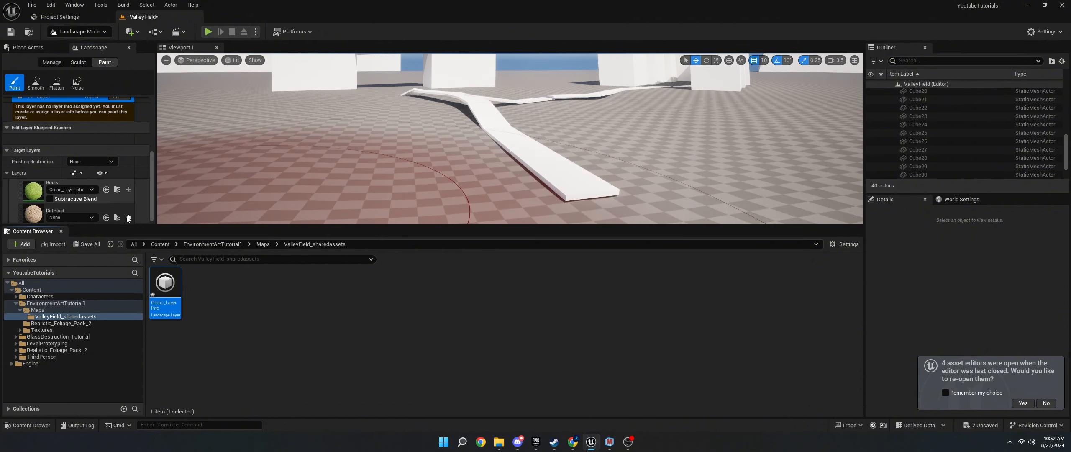
Create a weight-blended layer info object named DirtRoad_LayerInfo for the DirtRoad paint layer.
{"action": "left_click", "coordinate": [128, 218]}
{"action": "left_click", "coordinate": [162, 230]}
{"action": "left_click", "coordinate": [568, 306]}
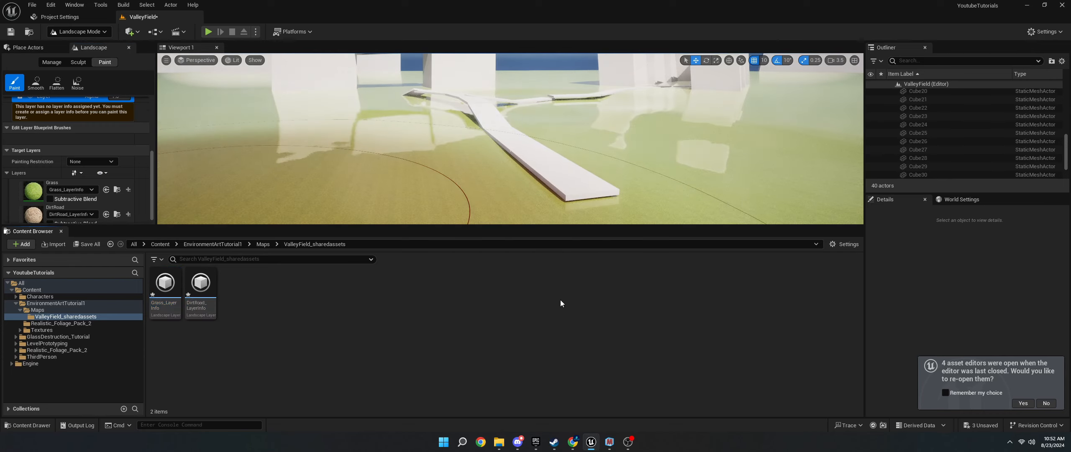
Paint the DirtRoad layer along the main path blocks with tool strength 1.0 and a brush size of about 348.56.
{"action": "mouse_move", "coordinate": [511, 138]}
{"action": "right_mouse_down"}
{"action": "mouse_move", "coordinate": [543, 146]}
{"action": "mouse_move", "coordinate": [565, 92]}
{"action": "mouse_move", "coordinate": [594, 168]}
{"action": "mouse_move", "coordinate": [586, 147]}
{"action": "right_mouse_up"}
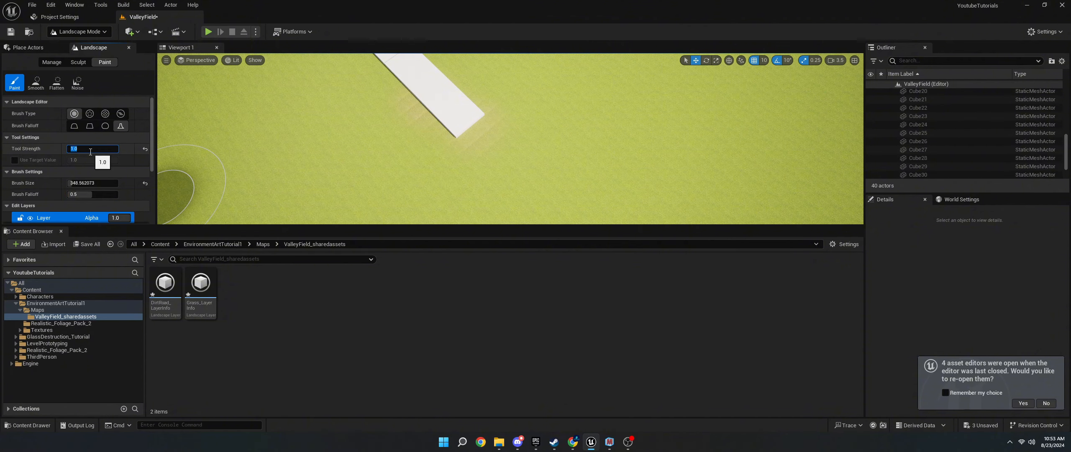
{"action": "mouse_move", "coordinate": [493, 126]}
{"action": "left_mouse_down"}
{"action": "mouse_move", "coordinate": [444, 107]}
{"action": "mouse_move", "coordinate": [404, 62]}
{"action": "left_mouse_up"}
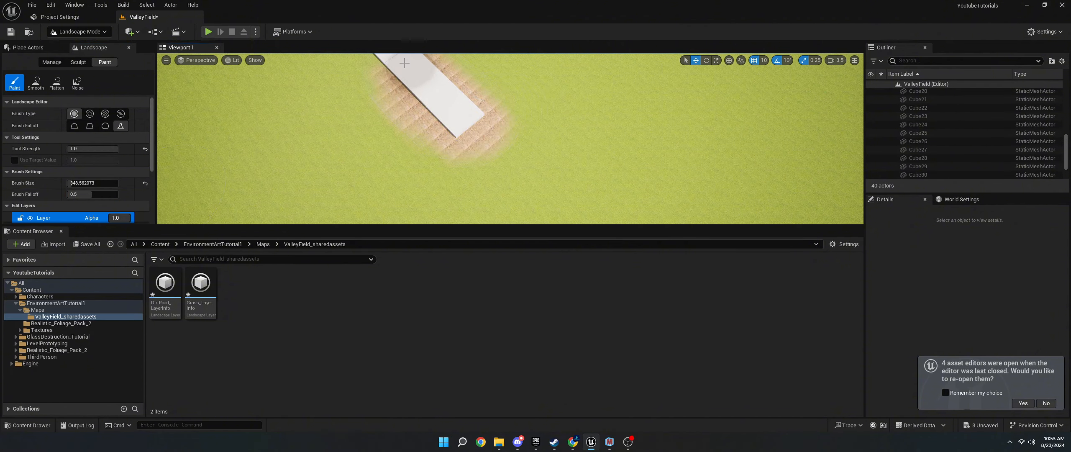
{"action": "scroll", "coordinate": [498, 127], "scroll_direction": "up", "scroll_amount": 5}
{"action": "scroll", "coordinate": [498, 126], "scroll_direction": "down", "scroll_amount": 2}
{"action": "mouse_move", "coordinate": [498, 126]}
{"action": "right_mouse_down"}
{"action": "mouse_move", "coordinate": [443, 113]}
{"action": "mouse_move", "coordinate": [497, 109]}
{"action": "mouse_move", "coordinate": [461, 100]}
{"action": "mouse_move", "coordinate": [500, 104]}
{"action": "mouse_move", "coordinate": [509, 125]}
{"action": "mouse_move", "coordinate": [544, 119]}
{"action": "mouse_move", "coordinate": [553, 138]}
{"action": "mouse_move", "coordinate": [585, 155]}
{"action": "mouse_move", "coordinate": [517, 132]}
{"action": "right_mouse_up"}
{"action": "key", "text": "w"}
{"action": "key", "text": "s"}
{"action": "key", "text": "w"}
{"action": "key", "text": "s"}
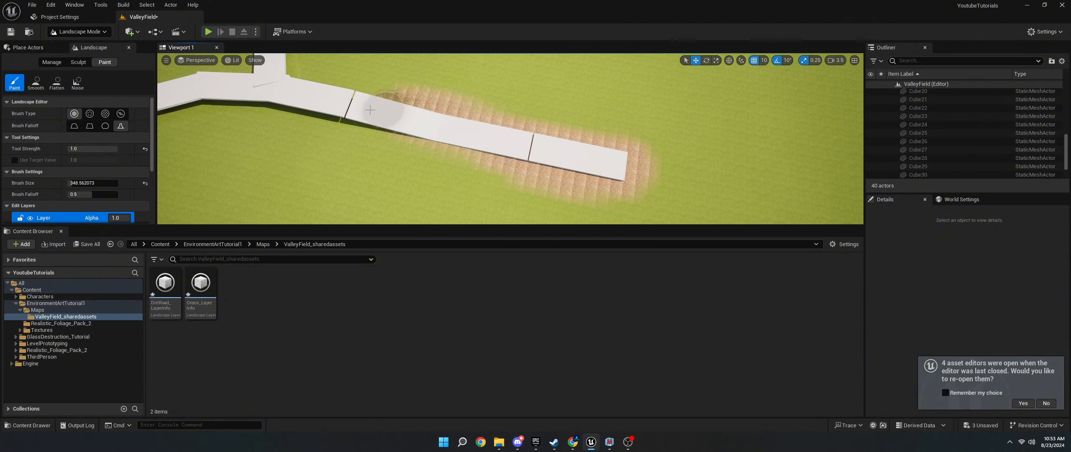
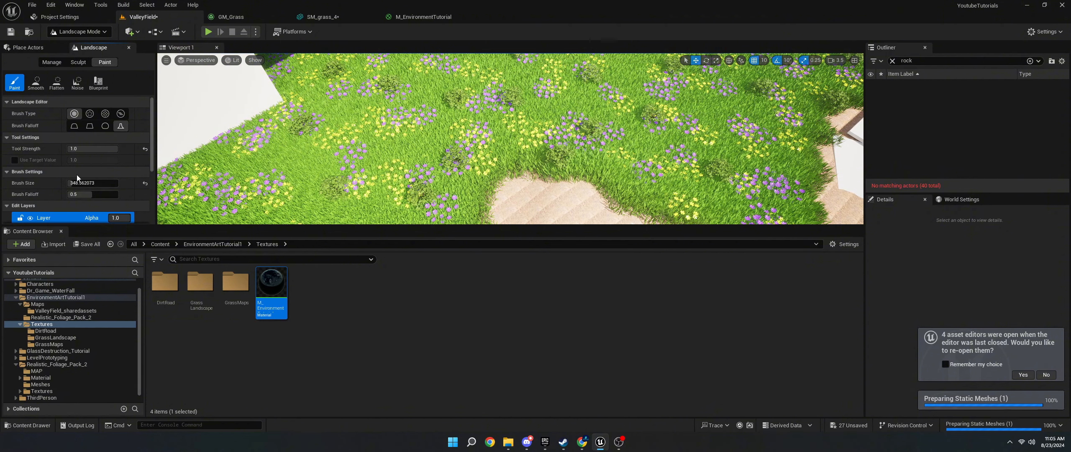
Paint a wide DirtRoad clearing over the flowery grass between the cliff blocks and the path.
{"action": "scroll", "coordinate": [77, 178], "scroll_direction": "down", "scroll_amount": 4}
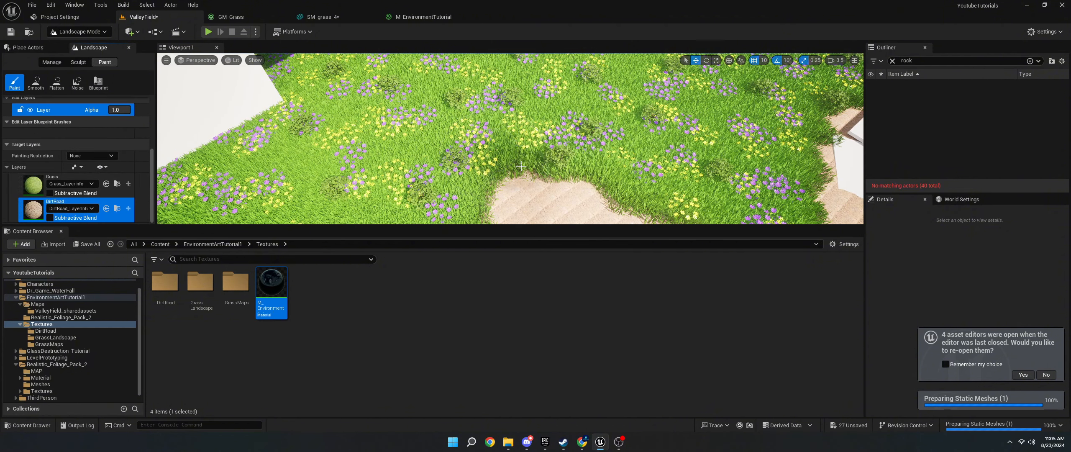
{"action": "left_click_drag", "start_coordinate": [521, 166], "coordinate": [342, 102]}
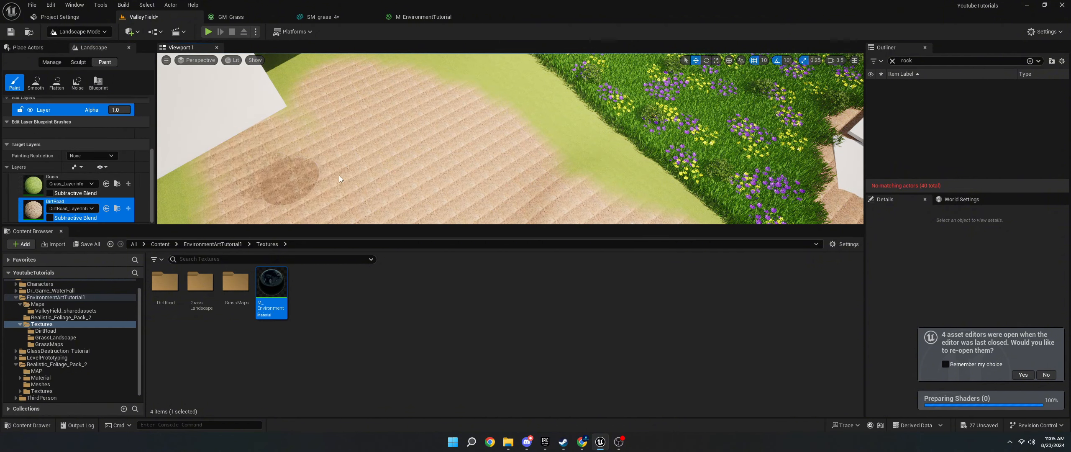
{"action": "right_click_drag", "start_coordinate": [446, 141], "coordinate": [486, 121]}
{"action": "left_click_drag", "start_coordinate": [413, 149], "coordinate": [356, 128]}
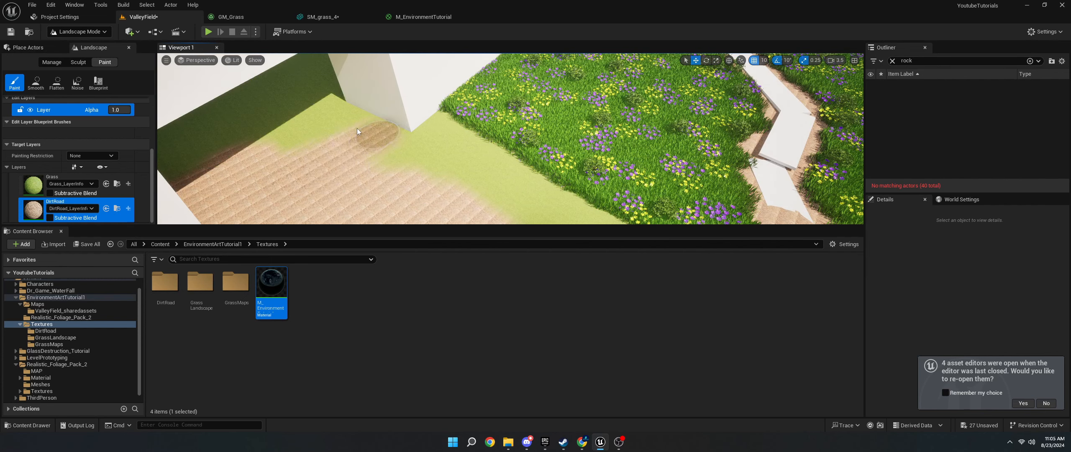
{"action": "left_click_drag", "start_coordinate": [476, 121], "coordinate": [522, 196]}
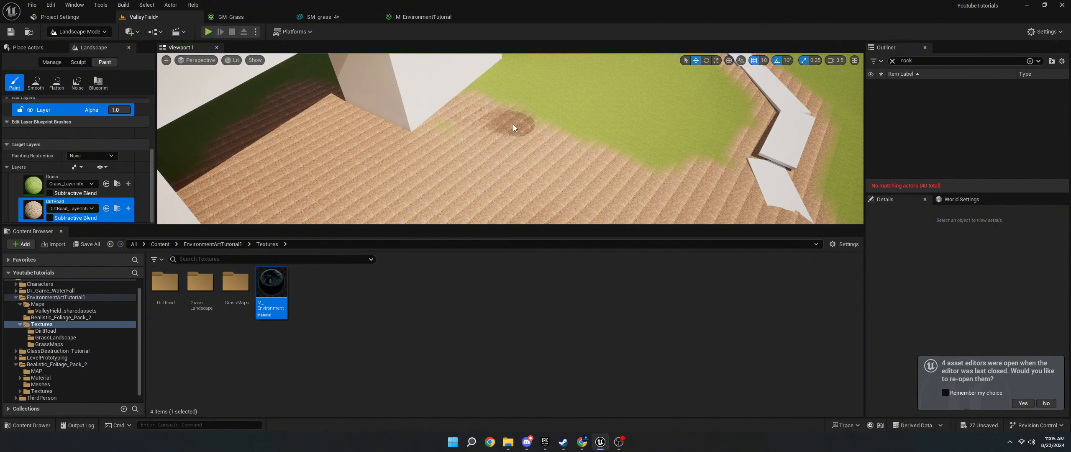
Add a plane on the dirt clearing in front of the cliffs and switch the editor to Selection mode.
{"action": "right_click_drag", "start_coordinate": [513, 128], "coordinate": [540, 179]}
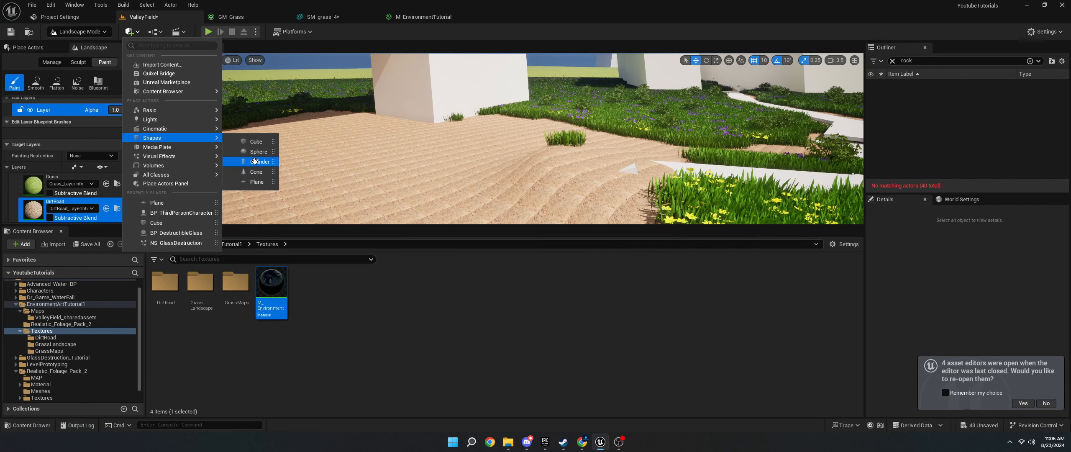
{"action": "left_click_drag", "start_coordinate": [256, 183], "coordinate": [377, 180]}
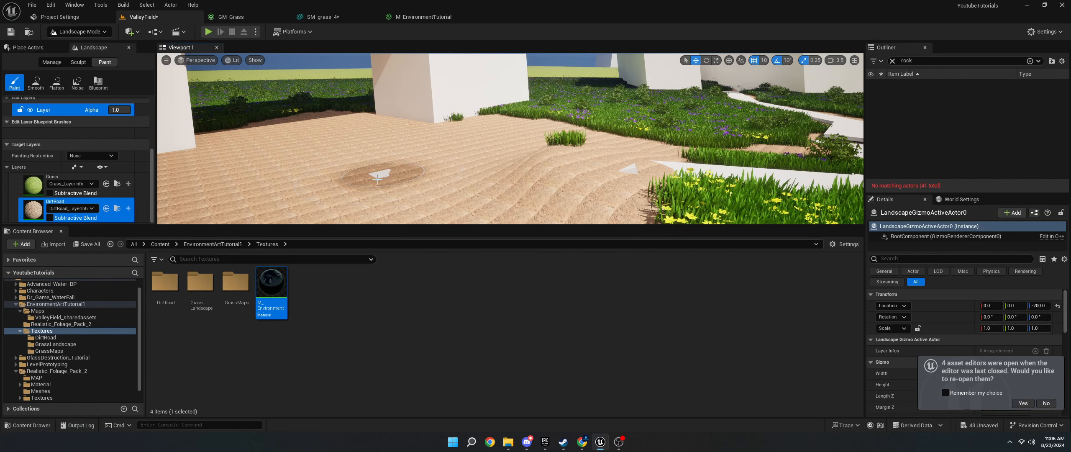
{"action": "left_click", "coordinate": [81, 33]}
{"action": "left_click", "coordinate": [96, 45]}
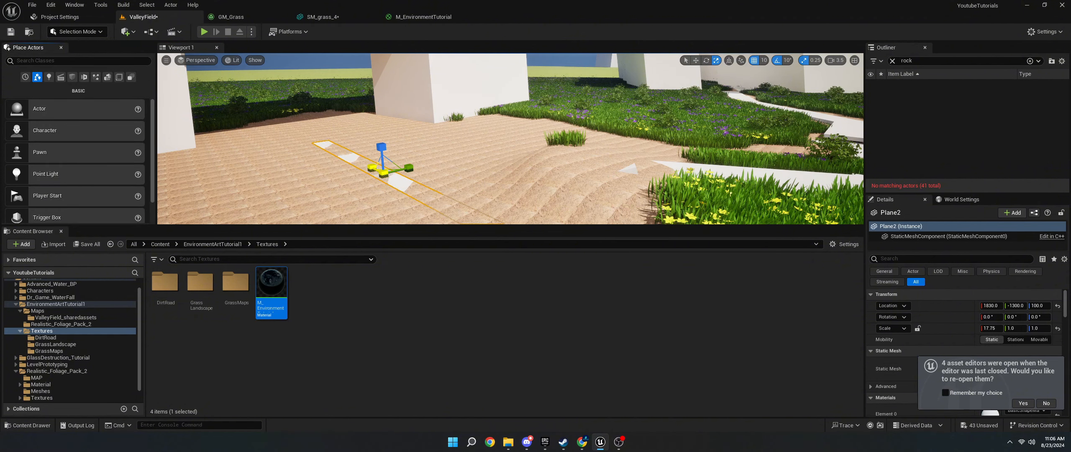
Scale the plane to 20.25 in X and 42.75 in Y to span the dirt clearing, and reposition it by the cliffs.
{"action": "left_click_drag", "start_coordinate": [409, 168], "coordinate": [494, 150]}
{"action": "key", "text": "s"}
{"action": "right_click_drag", "start_coordinate": [494, 150], "coordinate": [387, 118]}
{"action": "key", "text": "d"}
{"action": "left_click_drag", "start_coordinate": [386, 117], "coordinate": [419, 113]}
{"action": "left_click_drag", "start_coordinate": [419, 113], "coordinate": [435, 109]}
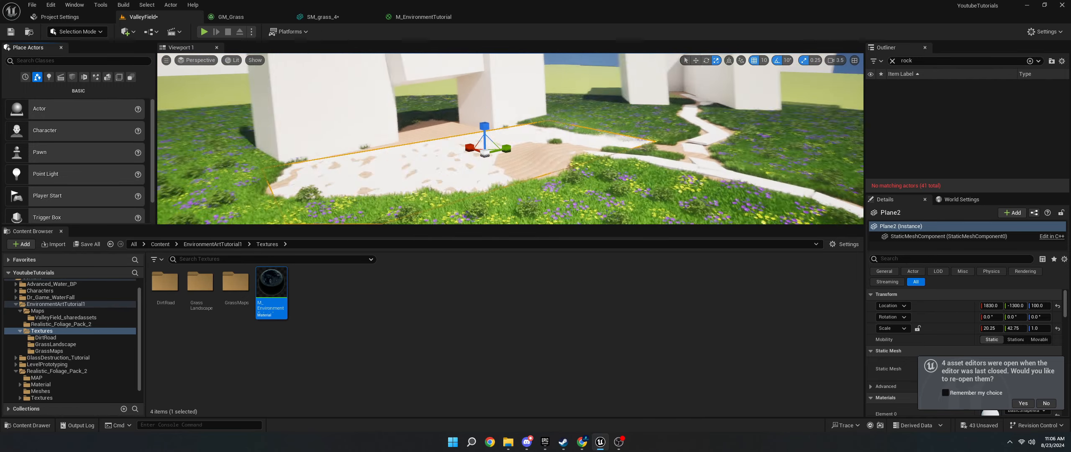
{"action": "key", "text": "w"}
{"action": "mouse_move", "coordinate": [491, 151]}
{"action": "left_mouse_down"}
{"action": "mouse_move", "coordinate": [454, 145]}
{"action": "mouse_move", "coordinate": [439, 125]}
{"action": "mouse_move", "coordinate": [443, 176]}
{"action": "left_mouse_up"}
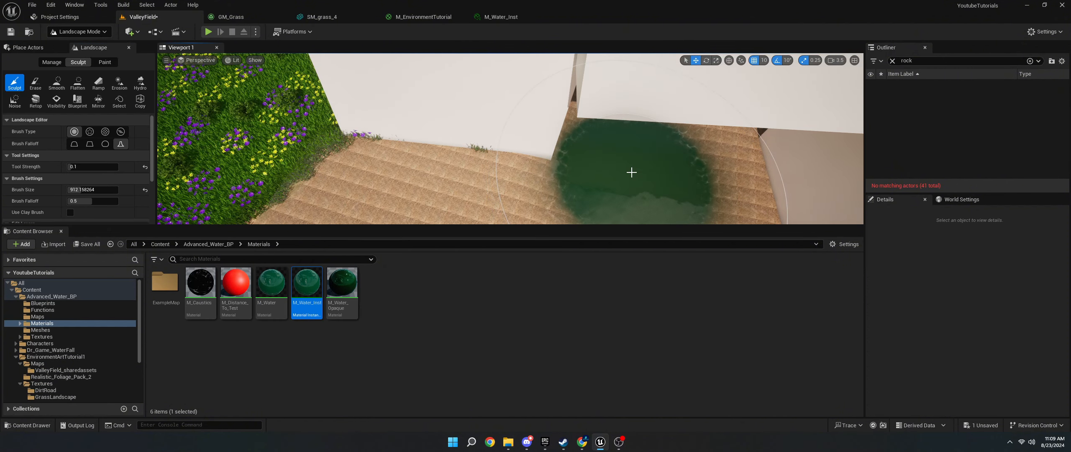
Flatten the clearing by the cliffs to the sunken pond floor's sampled height of -4.6875, using tool strength 0.1.
{"action": "left_click", "coordinate": [76, 87]}
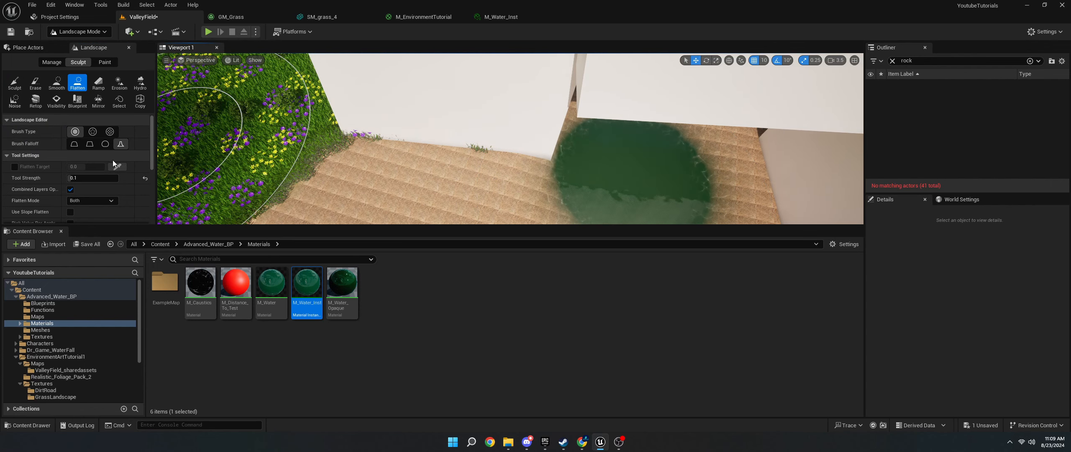
{"action": "left_click", "coordinate": [16, 166]}
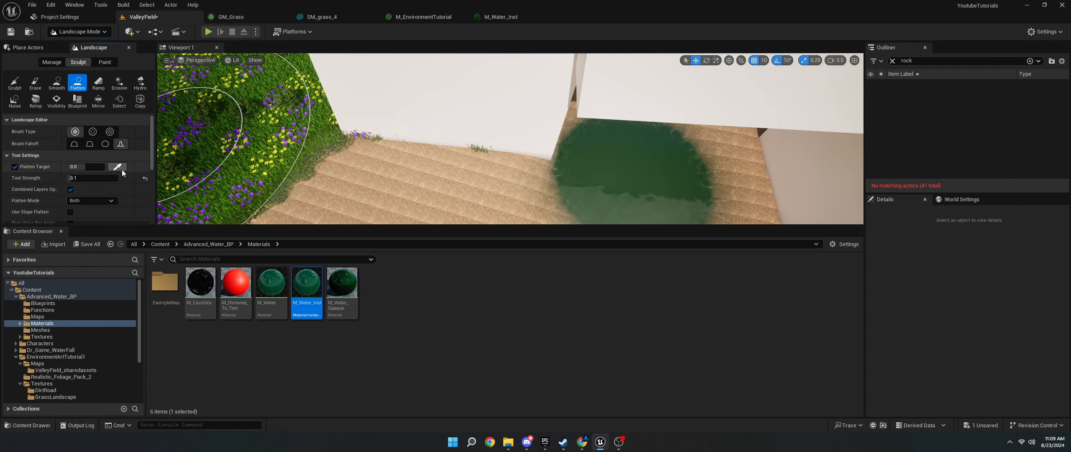
{"action": "left_click", "coordinate": [117, 167]}
{"action": "mouse_move", "coordinate": [621, 185]}
{"action": "left_mouse_down"}
{"action": "mouse_move", "coordinate": [478, 167]}
{"action": "mouse_move", "coordinate": [383, 200]}
{"action": "mouse_move", "coordinate": [566, 137]}
{"action": "mouse_move", "coordinate": [693, 202]}
{"action": "mouse_move", "coordinate": [517, 163]}
{"action": "left_mouse_up"}
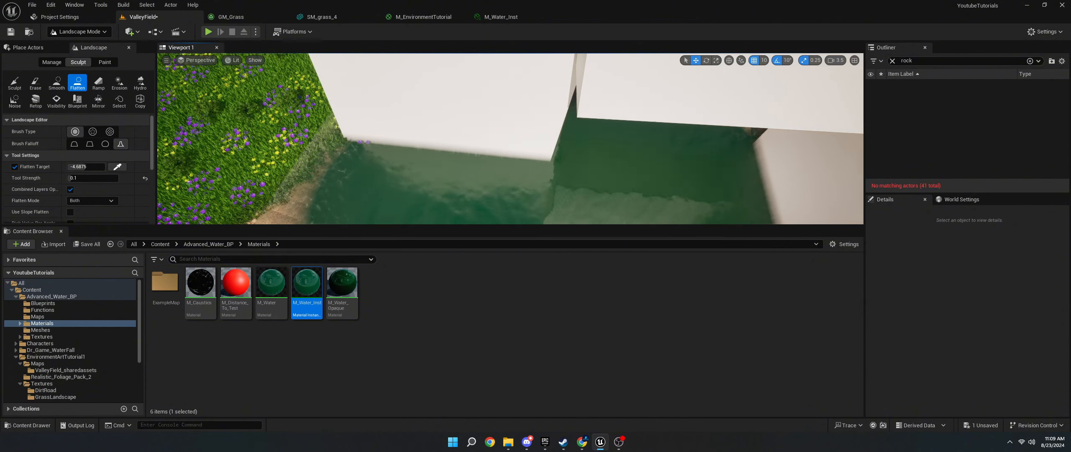
{"action": "mouse_move", "coordinate": [517, 162]}
{"action": "right_mouse_down"}
{"action": "mouse_move", "coordinate": [586, 176]}
{"action": "mouse_move", "coordinate": [517, 162]}
{"action": "right_mouse_up"}
{"action": "mouse_move", "coordinate": [516, 162]}
{"action": "left_mouse_down"}
{"action": "mouse_move", "coordinate": [574, 124]}
{"action": "mouse_move", "coordinate": [578, 159]}
{"action": "left_mouse_up"}
{"action": "right_click_drag", "start_coordinate": [577, 159], "coordinate": [607, 168]}
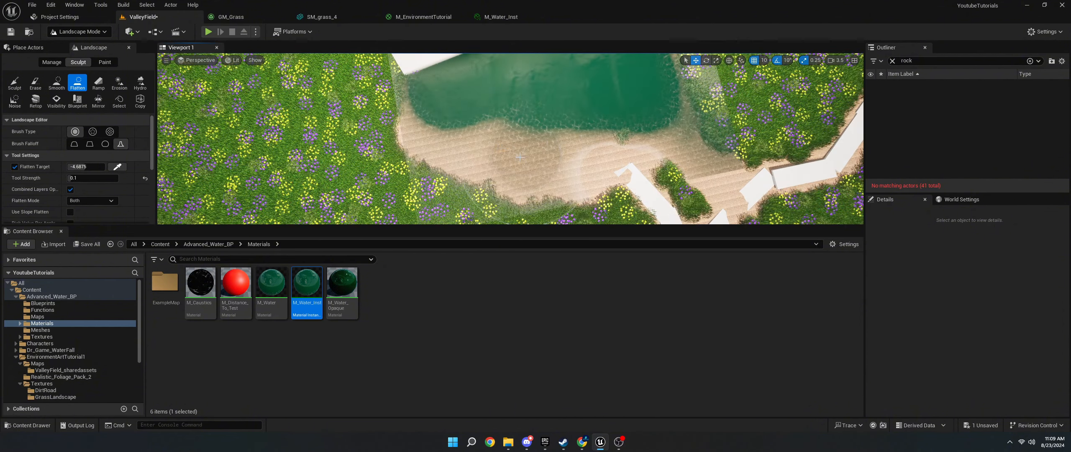
{"action": "mouse_move", "coordinate": [577, 159]}
{"action": "left_mouse_down"}
{"action": "mouse_move", "coordinate": [529, 134]}
{"action": "mouse_move", "coordinate": [557, 146]}
{"action": "left_mouse_up"}
Raise the ground at the pond's edge beside the cliff block with the Sculpt brush at strength 0.1.
{"action": "mouse_move", "coordinate": [557, 146]}
{"action": "right_mouse_down"}
{"action": "mouse_move", "coordinate": [544, 105]}
{"action": "mouse_move", "coordinate": [573, 157]}
{"action": "right_mouse_up"}
{"action": "left_click", "coordinate": [14, 83]}
{"action": "left_click_drag", "start_coordinate": [572, 157], "coordinate": [582, 159]}
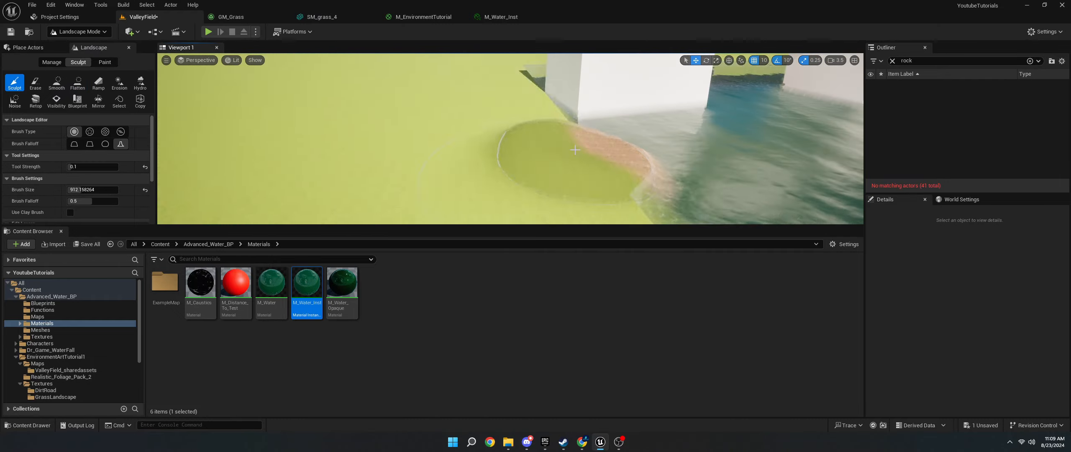
Flatten the raised grassy bank along the pond's edge to a sampled target height of 174.21875.
{"action": "right_click_drag", "start_coordinate": [582, 159], "coordinate": [544, 168]}
{"action": "left_click", "coordinate": [77, 83]}
{"action": "left_click", "coordinate": [117, 167]}
{"action": "left_click", "coordinate": [489, 106]}
{"action": "left_click_drag", "start_coordinate": [712, 113], "coordinate": [791, 122]}
{"action": "right_click_drag", "start_coordinate": [791, 121], "coordinate": [669, 147]}
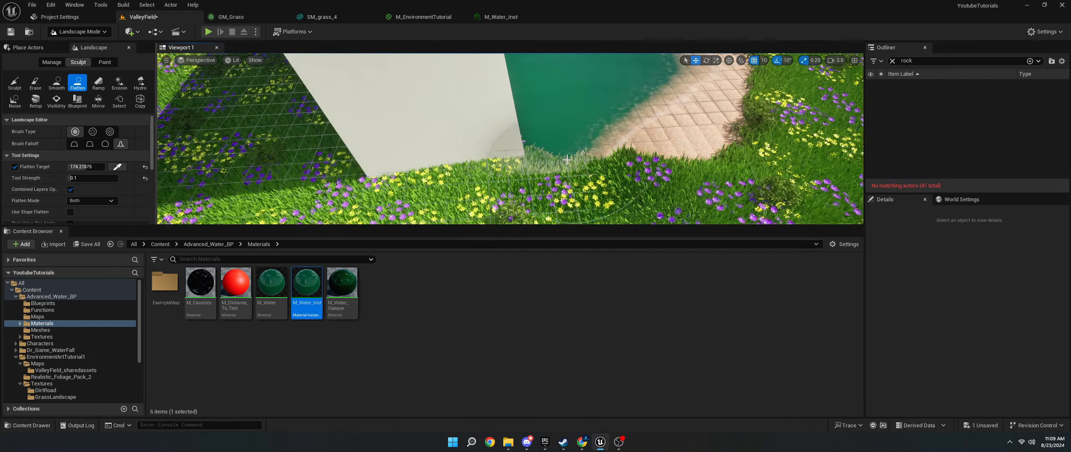
Even out the ground between the cliff block and the pond's dirt shore with Flatten at tool strength 0.1.
{"action": "left_click_drag", "start_coordinate": [606, 147], "coordinate": [562, 148]}
{"action": "mouse_move", "coordinate": [562, 149]}
{"action": "right_mouse_down"}
{"action": "mouse_move", "coordinate": [510, 138]}
{"action": "mouse_move", "coordinate": [585, 143]}
{"action": "mouse_move", "coordinate": [544, 155]}
{"action": "right_mouse_up"}
{"action": "left_click_drag", "start_coordinate": [544, 155], "coordinate": [560, 164]}
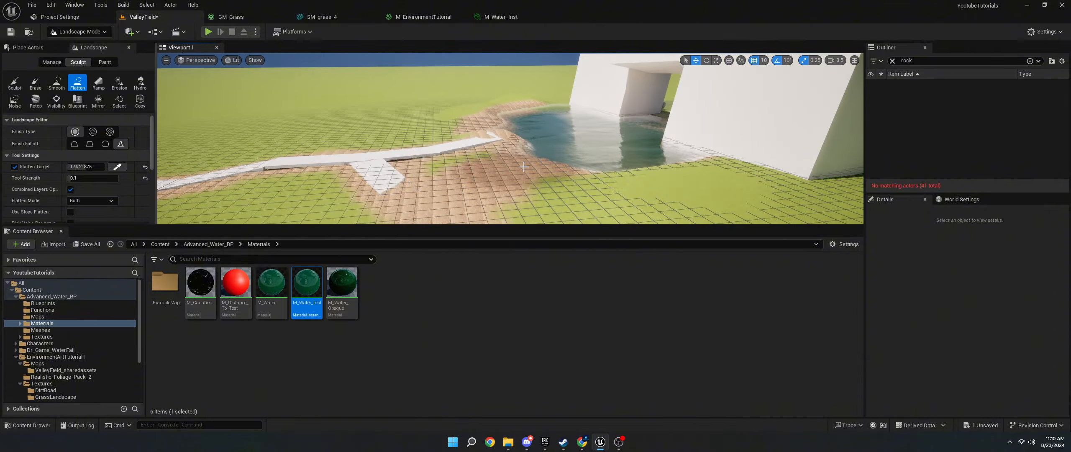
{"action": "mouse_move", "coordinate": [560, 163]}
{"action": "right_mouse_down"}
{"action": "mouse_move", "coordinate": [544, 176]}
{"action": "mouse_move", "coordinate": [550, 185]}
{"action": "mouse_move", "coordinate": [460, 142]}
{"action": "right_mouse_up"}
{"action": "left_click_drag", "start_coordinate": [460, 143], "coordinate": [433, 122]}
{"action": "mouse_move", "coordinate": [433, 122]}
{"action": "right_mouse_down"}
{"action": "mouse_move", "coordinate": [410, 122]}
{"action": "mouse_move", "coordinate": [468, 142]}
{"action": "right_mouse_up"}
Paint the pond's shore with the DirtRoad layer, and scatter SM_rock_1 foliage along it at density 500.
{"action": "left_click", "coordinate": [82, 31]}
{"action": "left_click", "coordinate": [105, 62]}
{"action": "scroll", "coordinate": [92, 201], "scroll_direction": "down", "scroll_amount": 5}
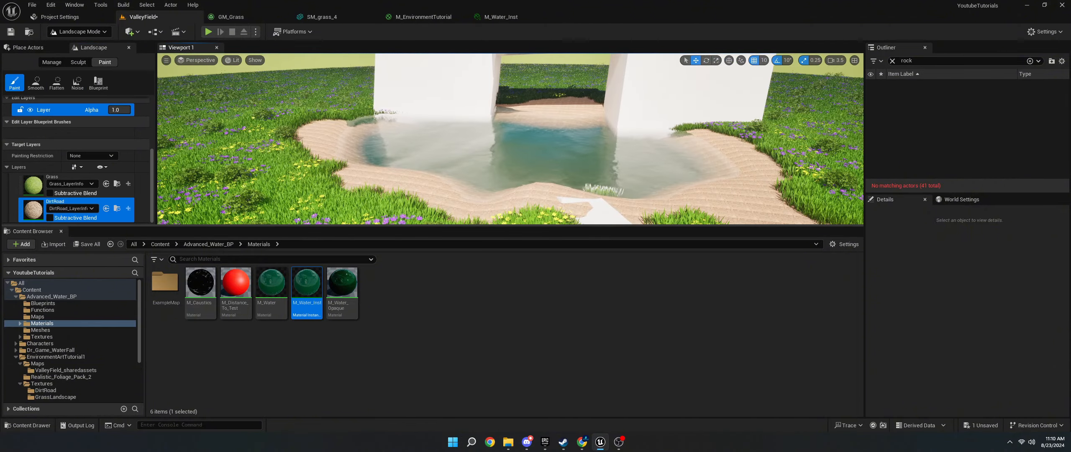
{"action": "key", "text": "shift+3"}
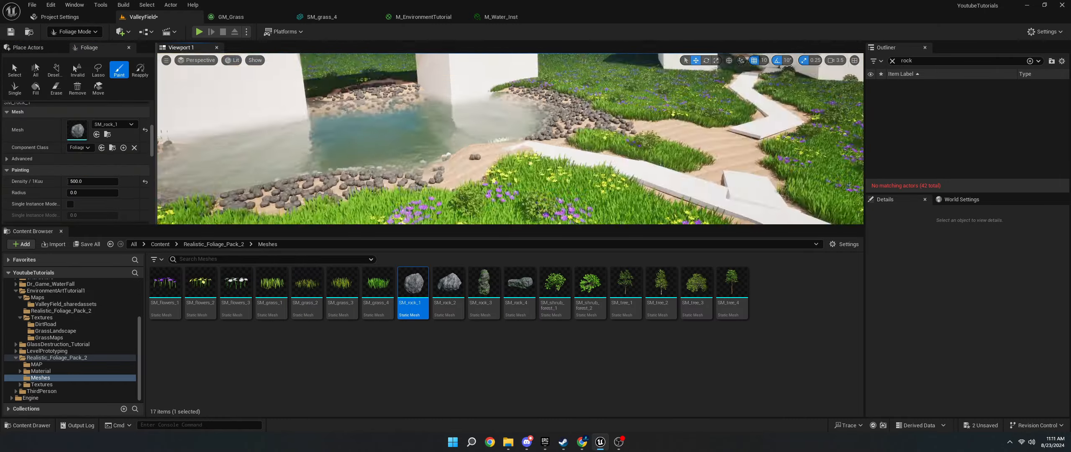
Place large SM_rock_2 boulders along the pond's shore and beside the white cliff block.
{"action": "key", "text": "shift+1"}
{"action": "left_click", "coordinate": [447, 289]}
{"action": "left_click_drag", "start_coordinate": [447, 289], "coordinate": [438, 170]}
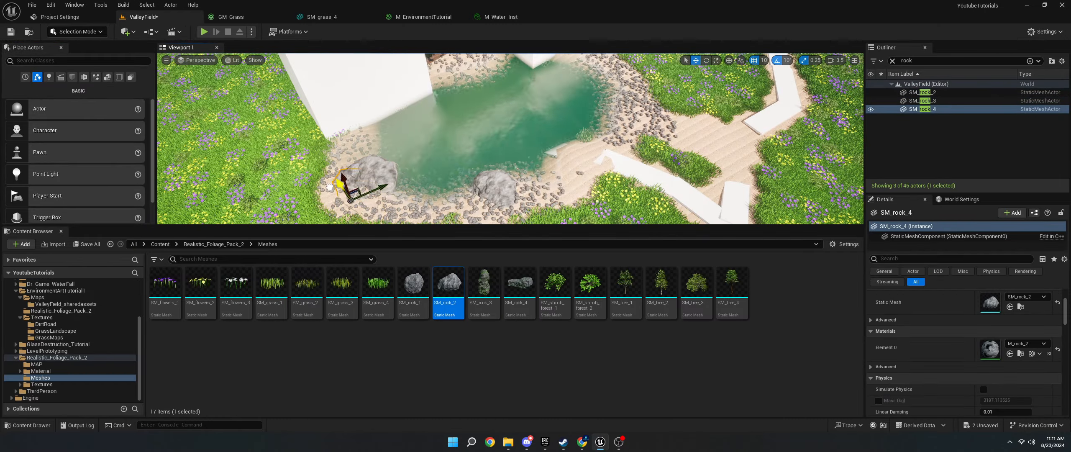
{"action": "right_click_drag", "start_coordinate": [418, 162], "coordinate": [418, 162]}
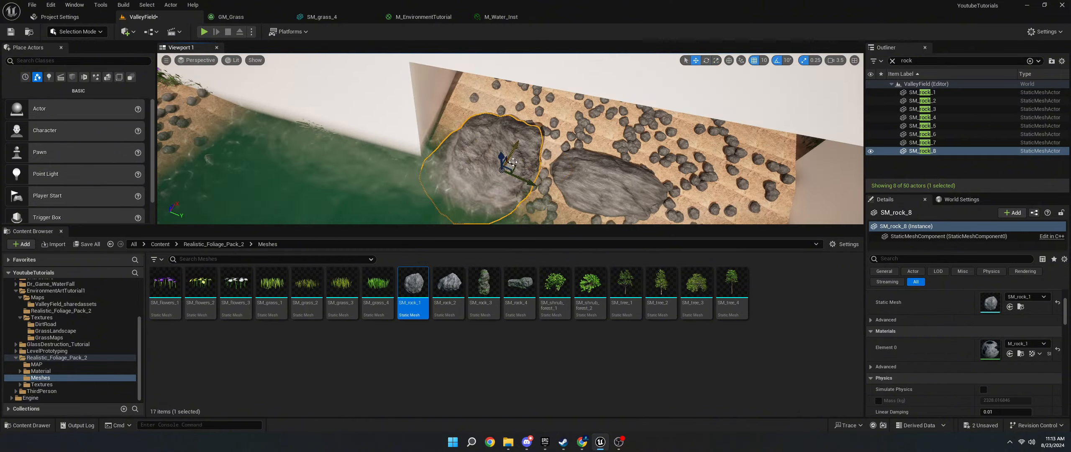
{"action": "left_click_drag", "start_coordinate": [447, 289], "coordinate": [499, 232]}
{"action": "left_click_drag", "start_coordinate": [499, 232], "coordinate": [525, 110]}
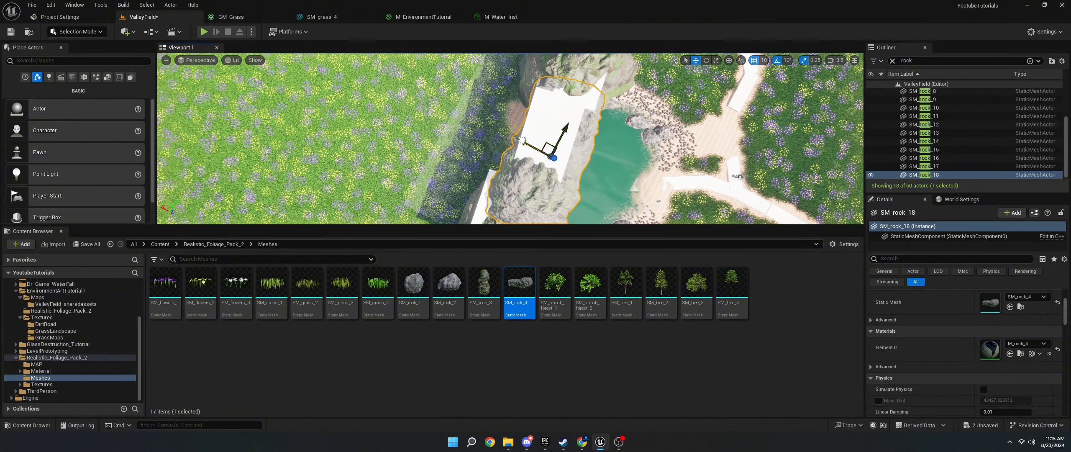
Delete the blockout cliff blocks behind the pond, and add a widened SM_rock_2 boulder on top of the rock arch.
{"action": "key", "text": "Delete"}
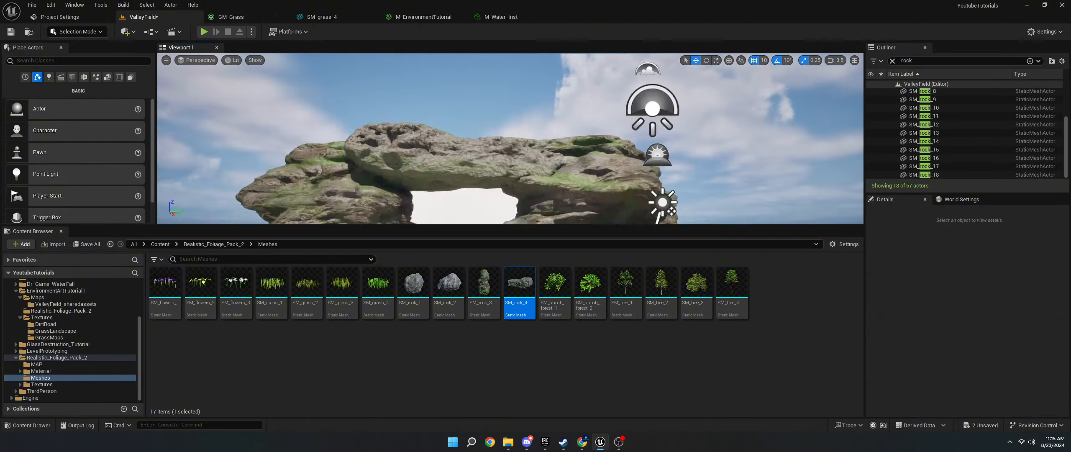
{"action": "left_click_drag", "start_coordinate": [562, 167], "coordinate": [555, 145]}
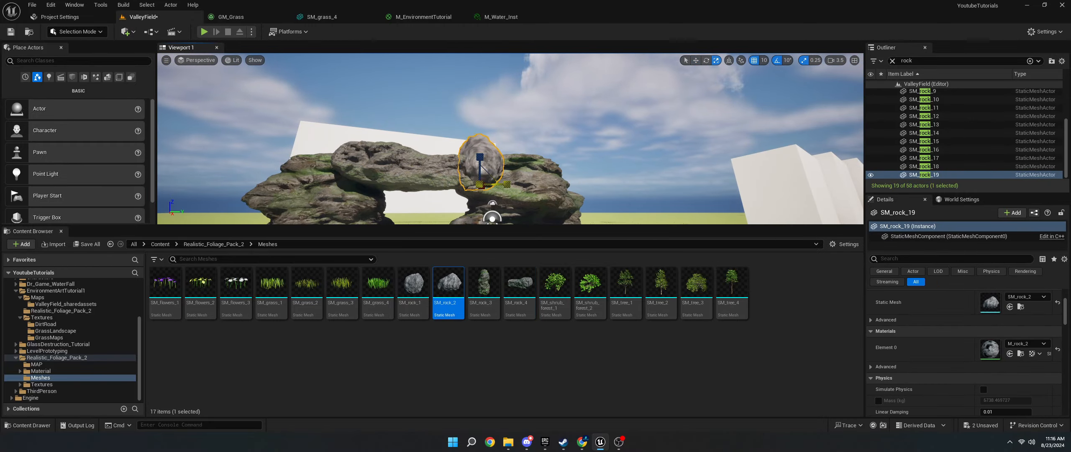
{"action": "left_click_drag", "start_coordinate": [507, 184], "coordinate": [540, 184]}
{"action": "right_click_drag", "start_coordinate": [540, 168], "coordinate": [553, 188]}
{"action": "key", "text": "w"}
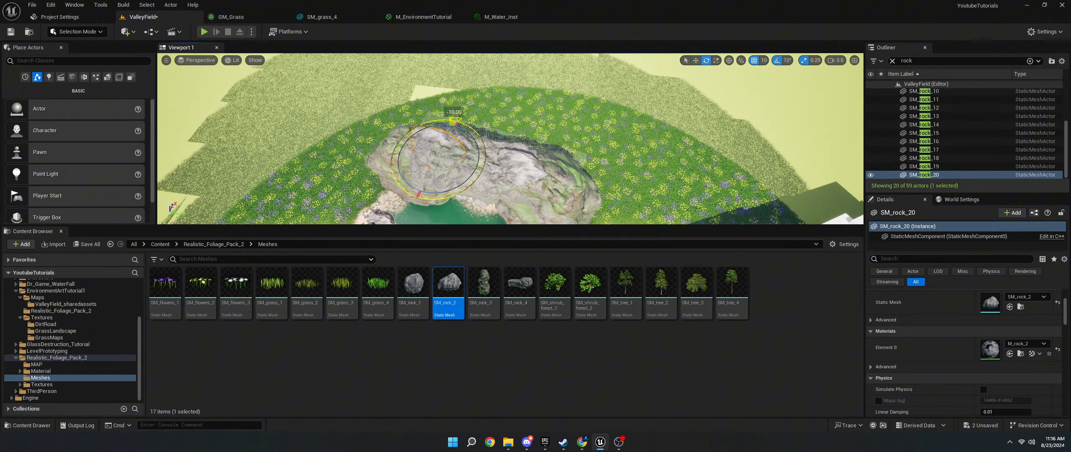
Turn and reposition the duplicated SM_rock_2 boulder to fill out the rock formation behind the pond.
{"action": "key", "text": "w"}
{"action": "right_click_drag", "start_coordinate": [510, 142], "coordinate": [535, 101]}
{"action": "left_click", "coordinate": [516, 149]}
{"action": "key", "text": "w"}
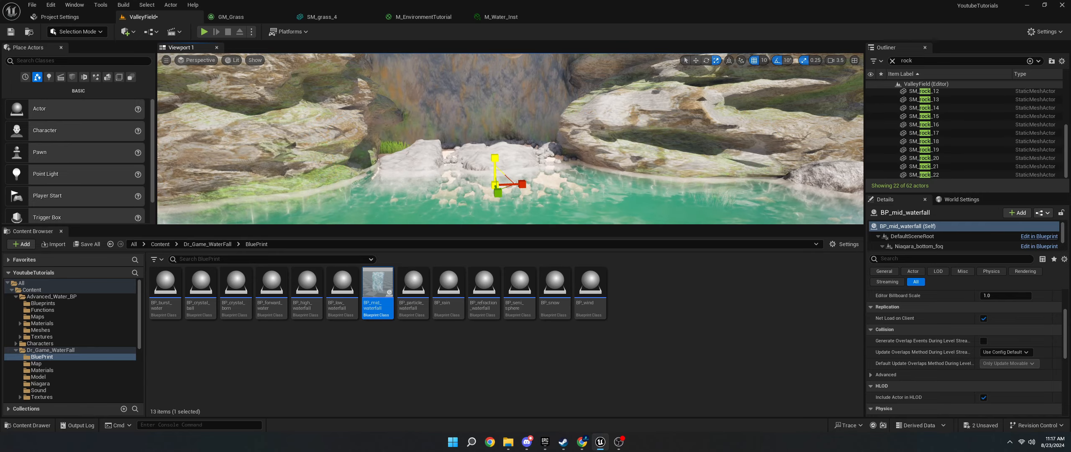
Stretch the BP_mid_waterfall slightly taller between the cliff rocks above the pond.
{"action": "left_click_drag", "start_coordinate": [494, 158], "coordinate": [495, 155]}
{"action": "right_click_drag", "start_coordinate": [495, 154], "coordinate": [448, 96]}
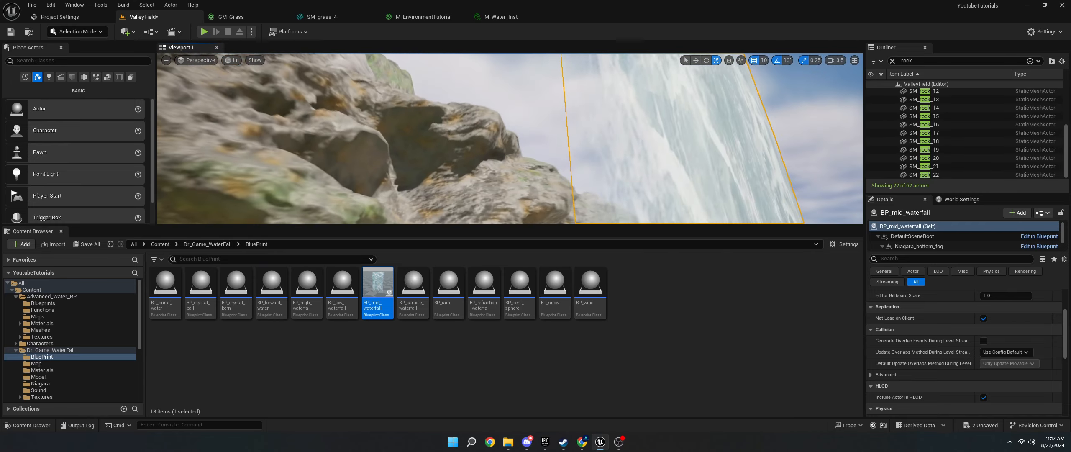
{"action": "mouse_move", "coordinate": [405, 176]}
{"action": "right_mouse_down"}
{"action": "mouse_move", "coordinate": [408, 218]}
{"action": "mouse_move", "coordinate": [405, 176]}
{"action": "right_mouse_up"}
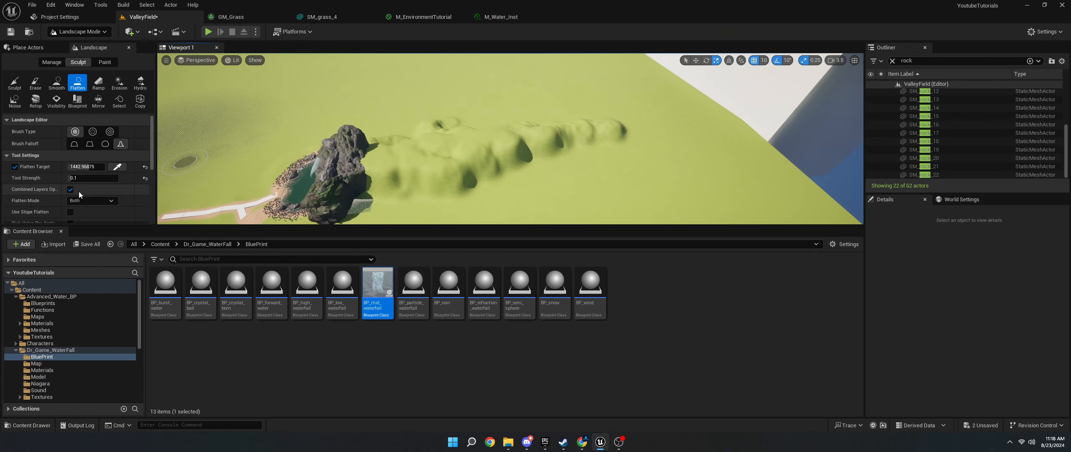
Flatten the lumpy hills behind the waterfall rocks to a target height of about 1443.
{"action": "scroll", "coordinate": [75, 167], "scroll_direction": "down", "scroll_amount": 3}
{"action": "left_click", "coordinate": [92, 203]}
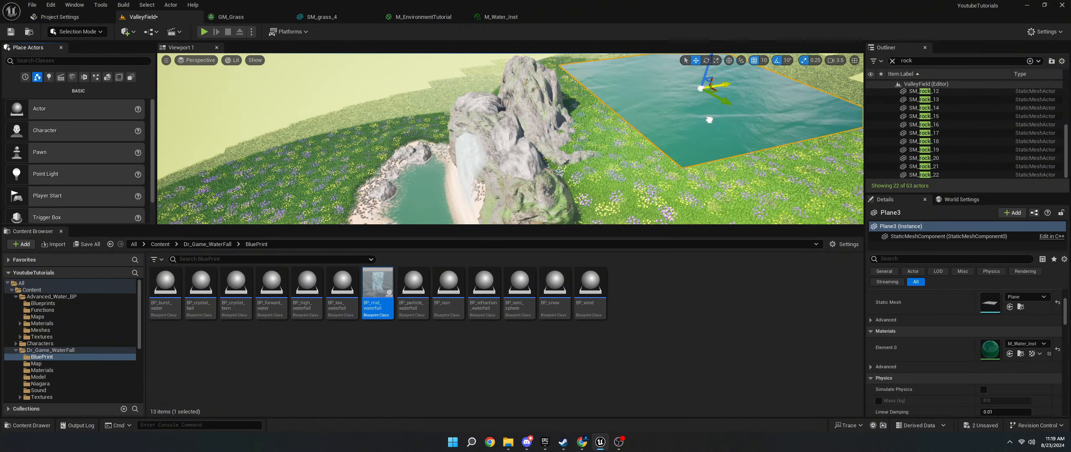
Shape the M_Water_Inst plane into a long river strip behind the waterfall rocks, and duplicate it to extend the river.
{"action": "key", "text": "f"}
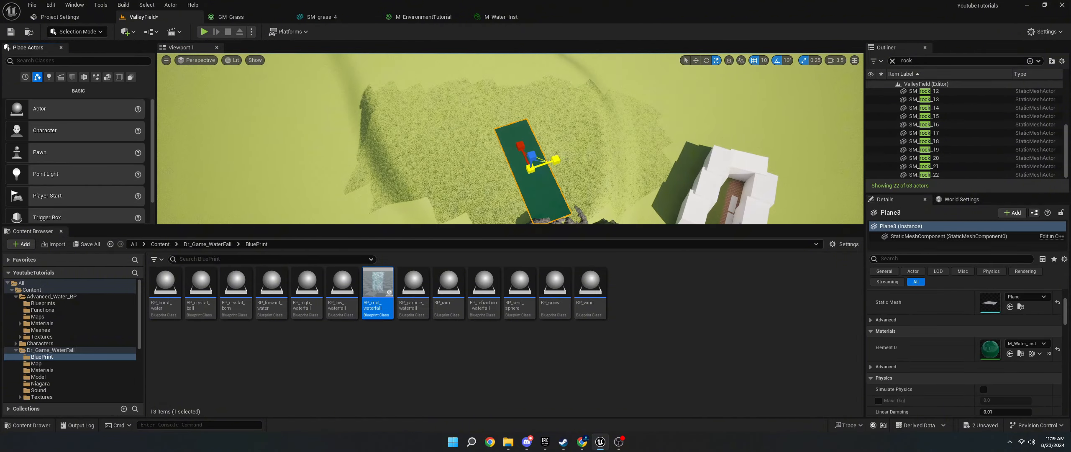
{"action": "key", "text": "w"}
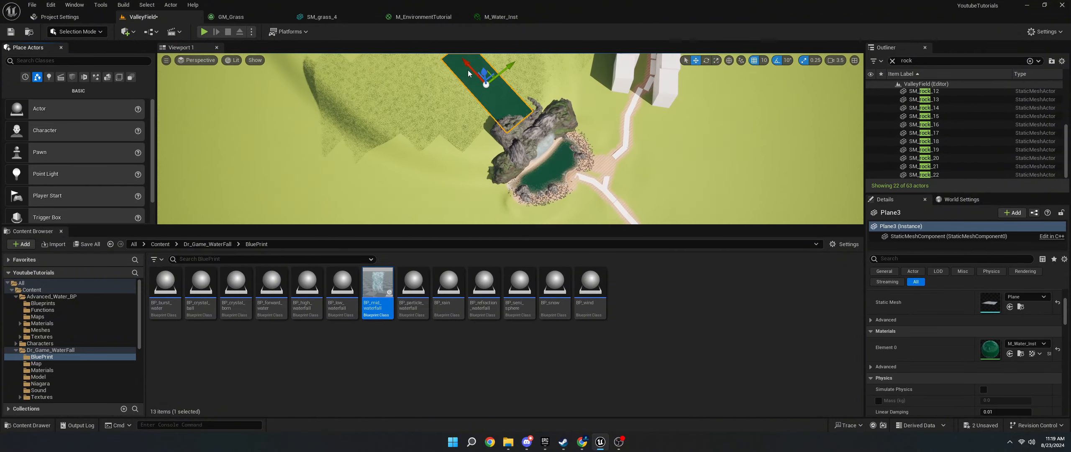
{"action": "key", "text": "r"}
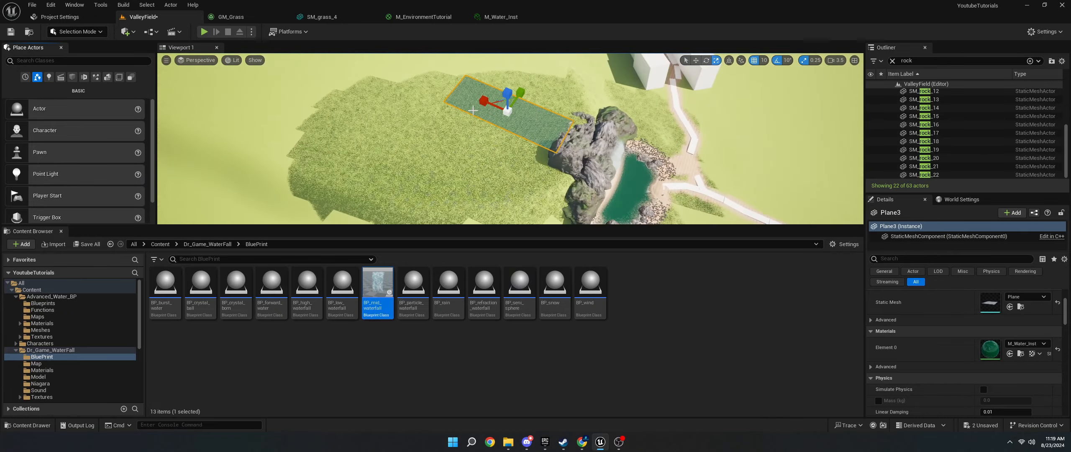
{"action": "left_click_drag", "start_coordinate": [483, 93], "coordinate": [602, 221], "text": "alt"}
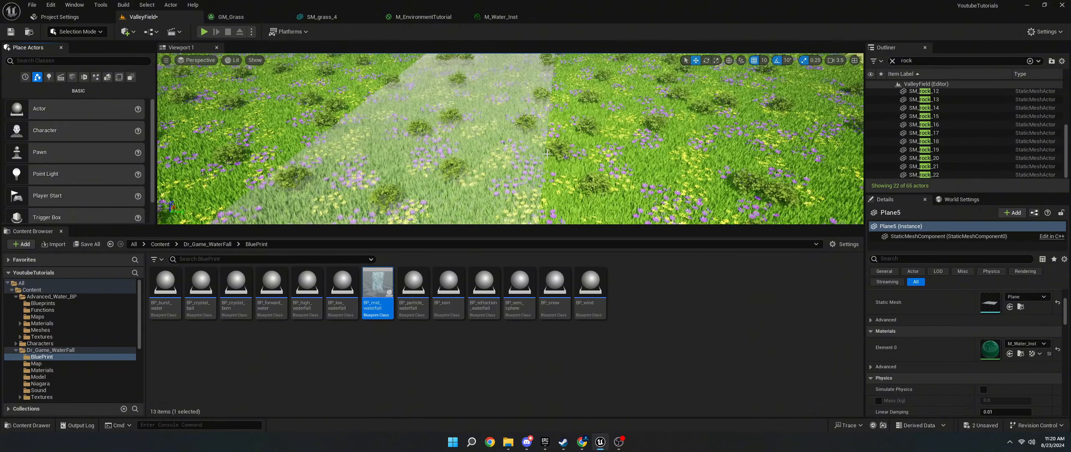
Paint the DirtRoad layer along the river water planes to clear the grass from the riverbed and banks.
{"action": "key", "text": "shift+2"}
{"action": "scroll", "coordinate": [131, 199], "scroll_direction": "down", "scroll_amount": 2}
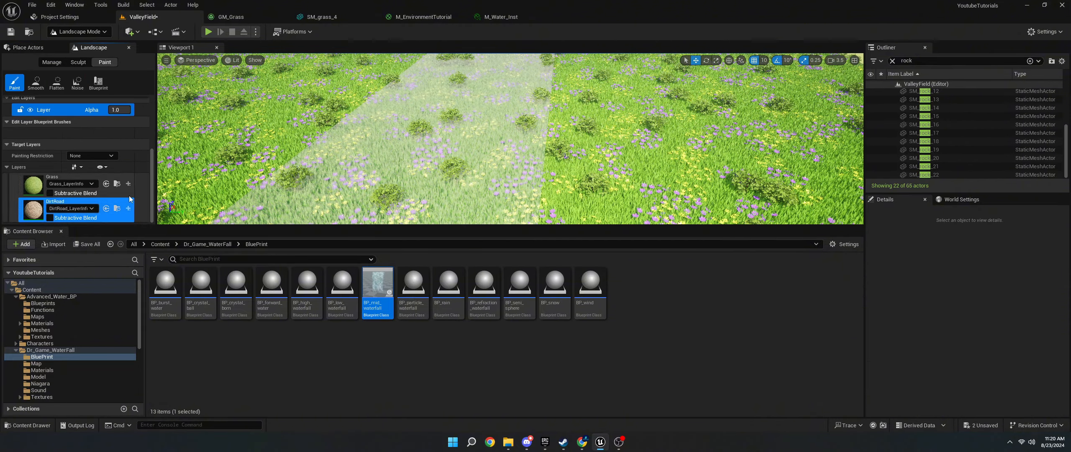
{"action": "scroll", "coordinate": [130, 199], "scroll_direction": "up", "scroll_amount": 3}
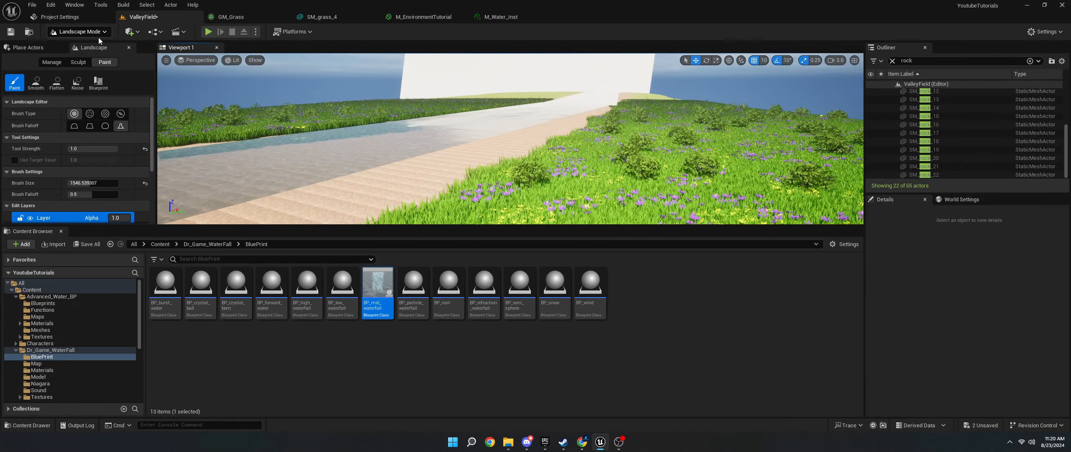
Level the dirt riverbank beside the waterfall rocks with the landscape Flatten tool.
{"action": "left_click", "coordinate": [78, 62]}
{"action": "scroll", "coordinate": [55, 129], "scroll_direction": "down", "scroll_amount": 3}
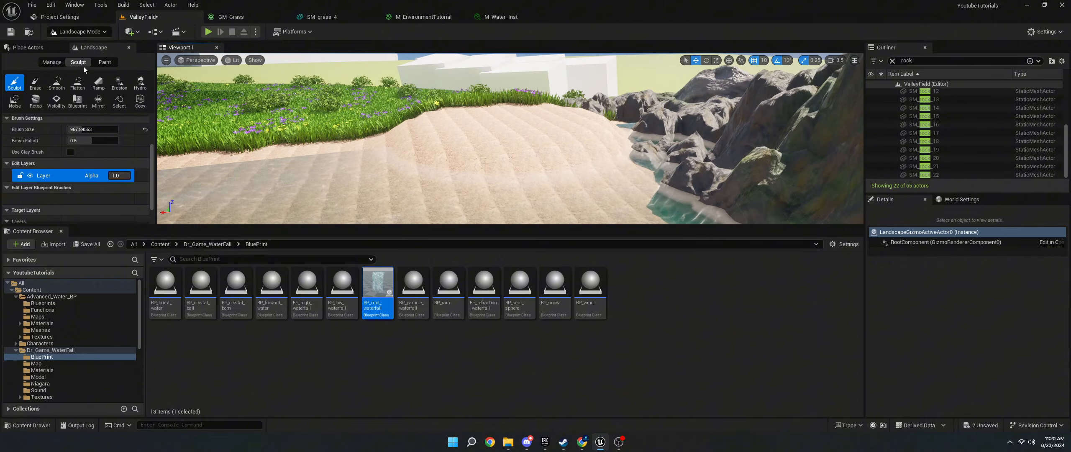
{"action": "left_click", "coordinate": [77, 83]}
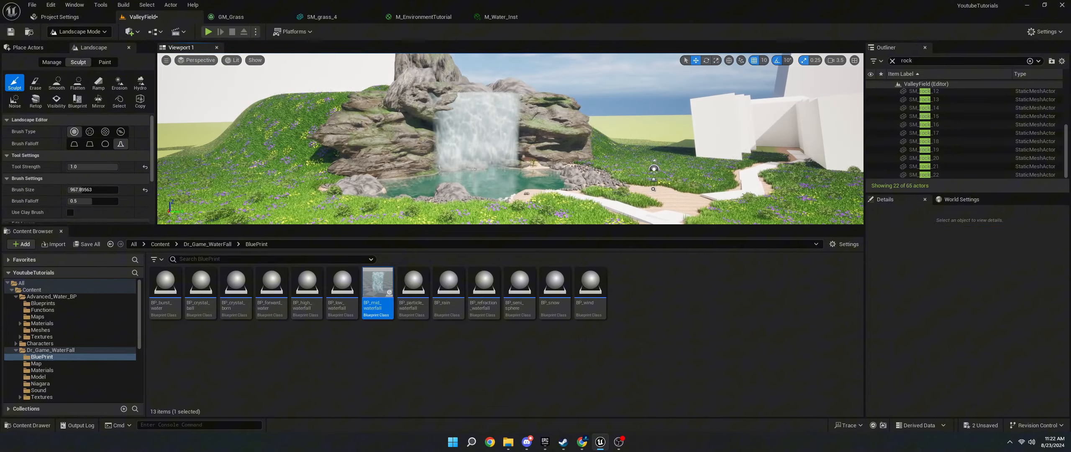
Place an enlarged SM_rock_4 against the canyon entrance block beside the path, and stack a duplicate above it.
{"action": "left_click", "coordinate": [77, 31]}
{"action": "left_click", "coordinate": [99, 44]}
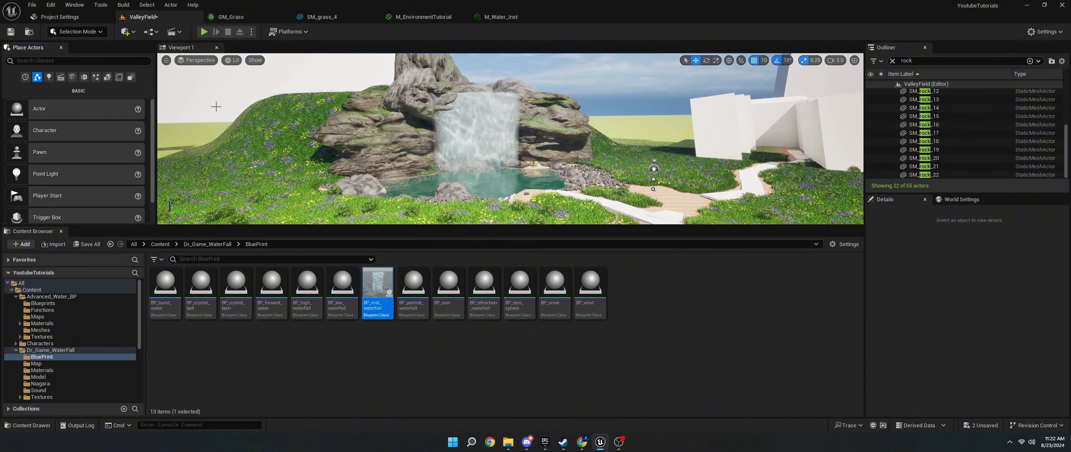
{"action": "mouse_move", "coordinate": [511, 139]}
{"action": "right_mouse_down"}
{"action": "mouse_move", "coordinate": [549, 172]}
{"action": "mouse_move", "coordinate": [511, 134]}
{"action": "right_mouse_up"}
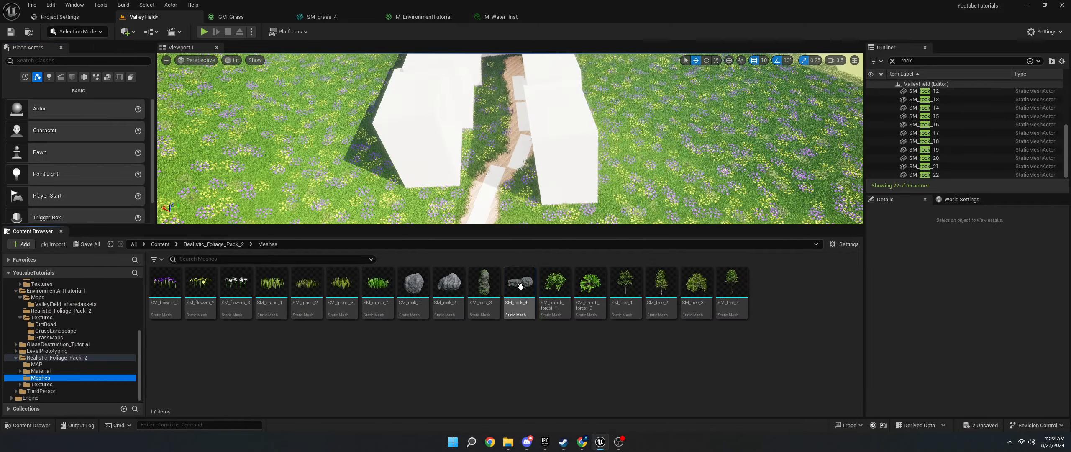
{"action": "left_click_drag", "start_coordinate": [519, 284], "coordinate": [560, 188]}
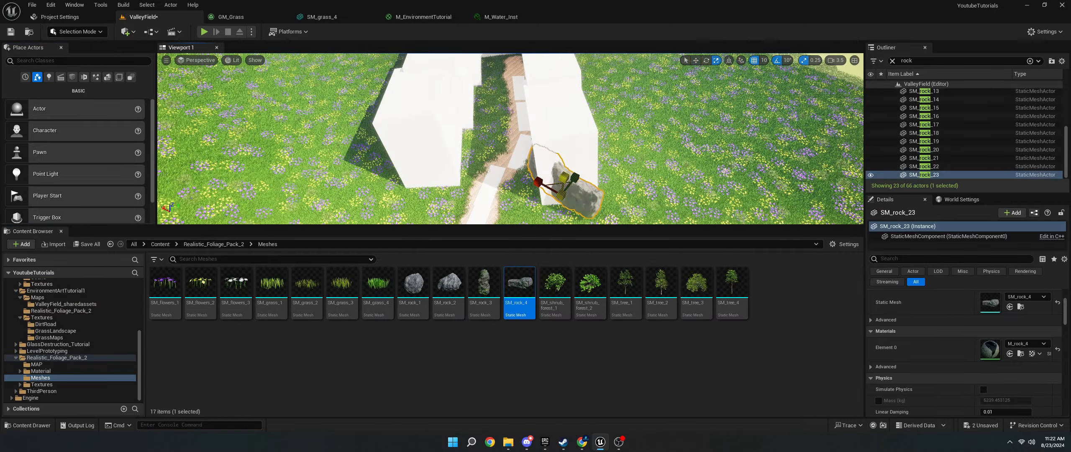
{"action": "mouse_move", "coordinate": [473, 122]}
{"action": "right_mouse_down"}
{"action": "mouse_move", "coordinate": [523, 138]}
{"action": "mouse_move", "coordinate": [511, 105]}
{"action": "mouse_move", "coordinate": [486, 113]}
{"action": "right_mouse_up"}
{"action": "left_click_drag", "start_coordinate": [612, 111], "coordinate": [613, 75], "text": "alt"}
{"action": "key", "text": "r"}
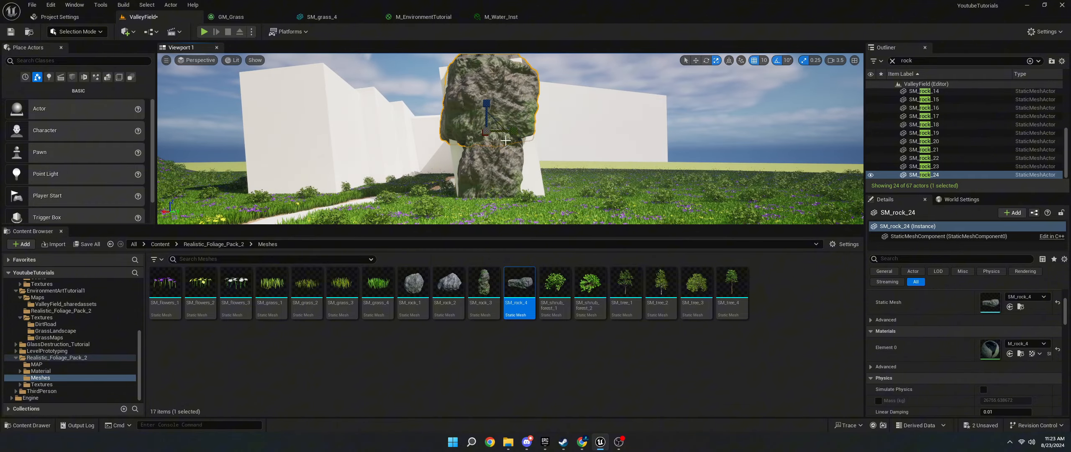
Duplicate the stacked SM_rock_4 pair repeatedly along the blockout walls on both sides of the canyon path.
{"action": "right_click_drag", "start_coordinate": [488, 106], "coordinate": [491, 139]}
{"action": "left_click", "coordinate": [490, 139], "text": "shift"}
{"action": "key", "text": "w"}
{"action": "left_click_drag", "start_coordinate": [491, 139], "coordinate": [423, 93], "text": "alt"}
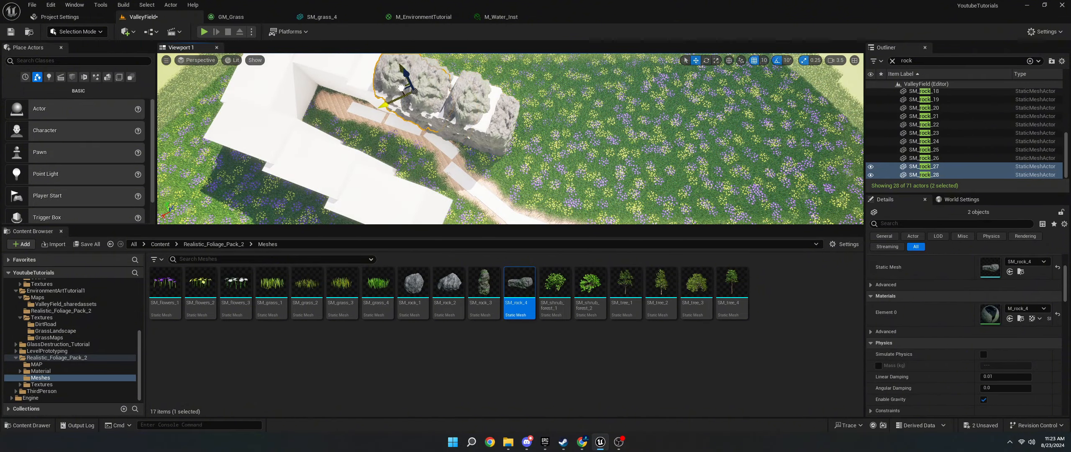
{"action": "left_click_drag", "start_coordinate": [361, 74], "coordinate": [343, 67], "text": "alt"}
{"action": "right_click_drag", "start_coordinate": [343, 67], "coordinate": [360, 105]}
{"action": "left_click_drag", "start_coordinate": [475, 107], "coordinate": [447, 96], "text": "alt"}
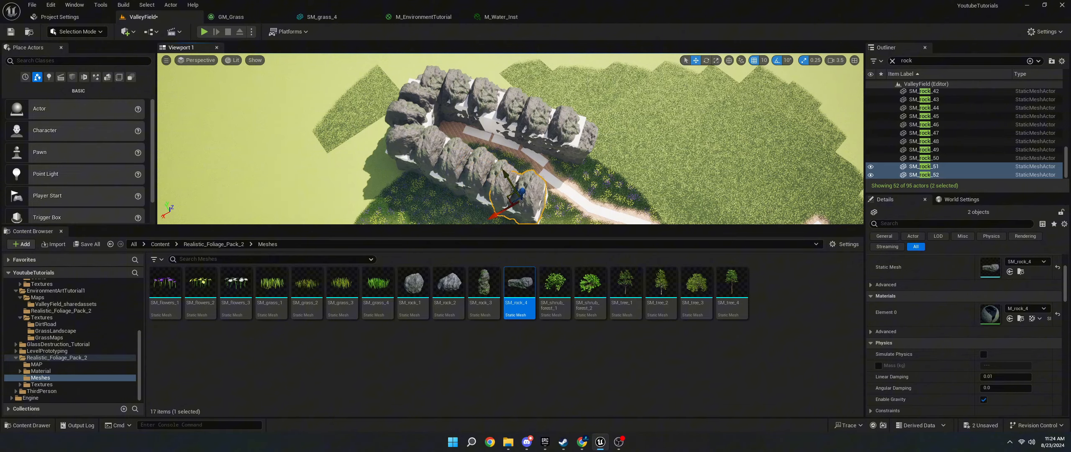
Duplicate a single SM_rock_4 above the canyon wall, and repeat it across the gap to roof over the path.
{"action": "right_click_drag", "start_coordinate": [521, 193], "coordinate": [481, 142]}
{"action": "left_click", "coordinate": [471, 150]}
{"action": "left_click_drag", "start_coordinate": [469, 138], "coordinate": [469, 102], "text": "alt"}
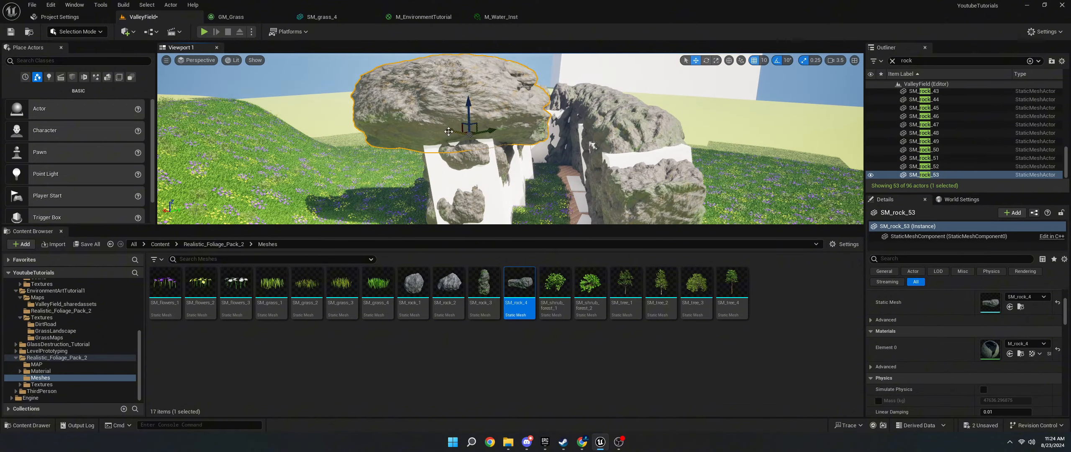
{"action": "right_click_drag", "start_coordinate": [568, 135], "coordinate": [554, 184]}
{"action": "left_click_drag", "start_coordinate": [530, 118], "coordinate": [496, 105], "text": "alt"}
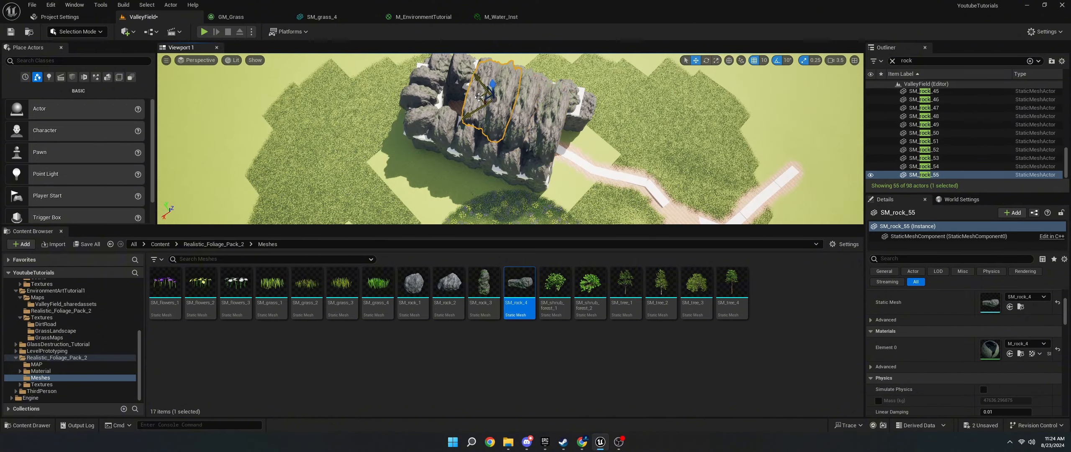
Delete the white blockout blocks inside the rock-covered canyon walls.
{"action": "right_click_drag", "start_coordinate": [430, 81], "coordinate": [541, 176]}
{"action": "left_click", "coordinate": [528, 168]}
{"action": "key", "text": "Delete"}
{"action": "left_click", "coordinate": [546, 180]}
{"action": "key", "text": "Delete"}
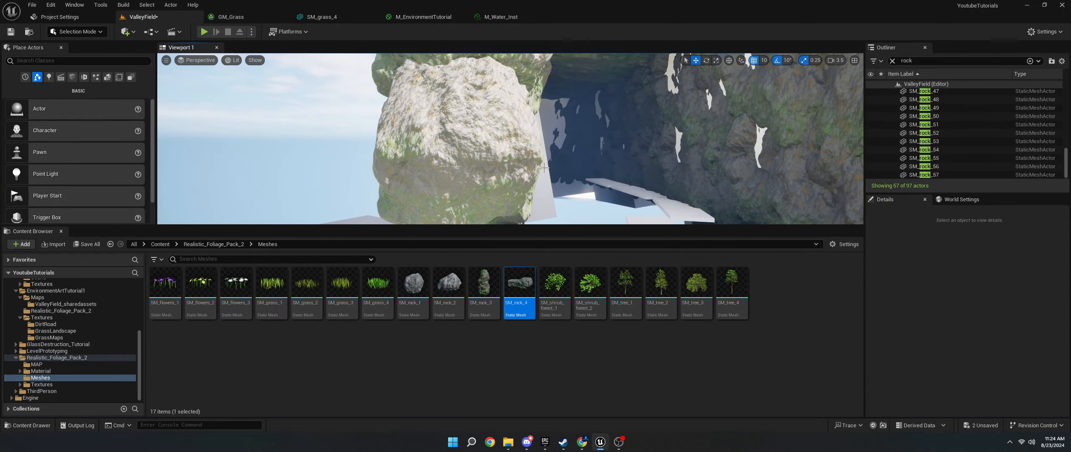
{"action": "key", "text": "ctrl+z"}
{"action": "key", "text": "Delete"}
{"action": "left_click", "coordinate": [758, 144]}
{"action": "key", "text": "Delete"}
Try scaling the new SM_rock_2 near the boundary wall to 500 on all axes.
{"action": "right_click_drag", "start_coordinate": [745, 146], "coordinate": [518, 162]}
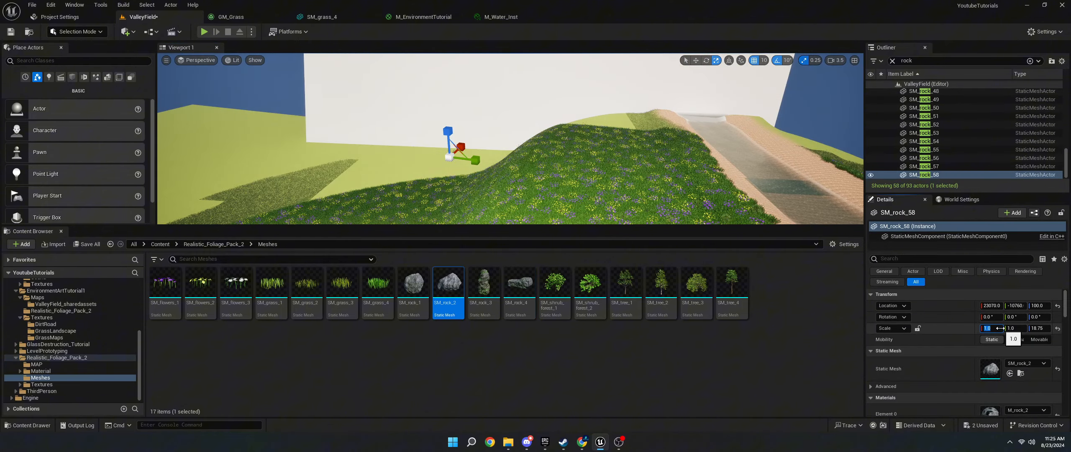
{"action": "type", "text": "00"}
{"action": "key", "text": "Tab"}
{"action": "type", "text": "500"}
{"action": "key", "text": "Return"}
Scale the SM_rock_2 near the boundary wall to 150 in X and Y and 162.75 in Z.
{"action": "left_click", "coordinate": [991, 328]}
{"action": "type", "text": "150"}
{"action": "key", "text": "Tab"}
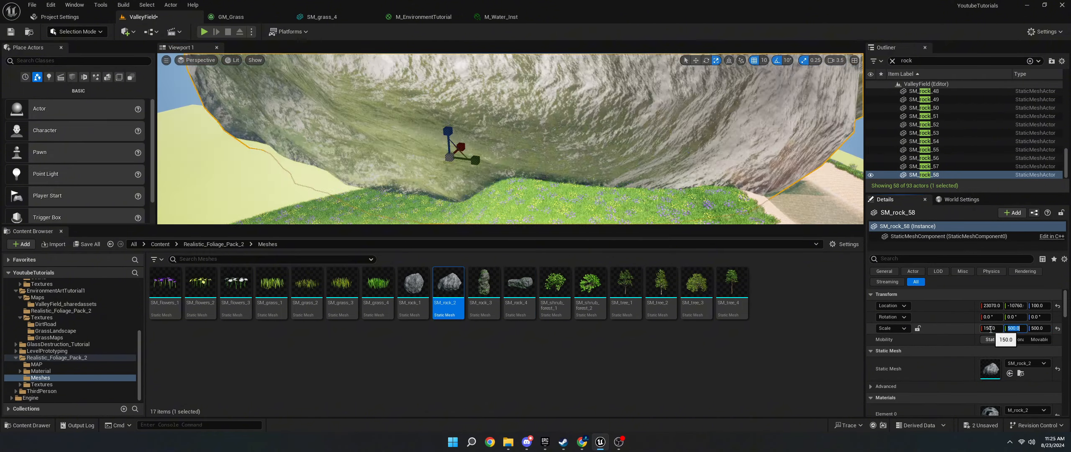
{"action": "type", "text": "150"}
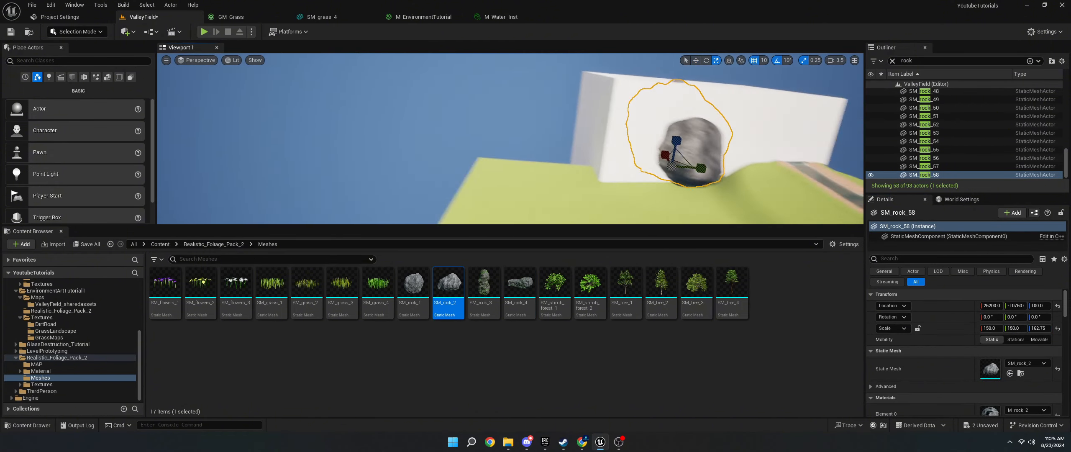
{"action": "left_click_drag", "start_coordinate": [625, 164], "coordinate": [720, 170]}
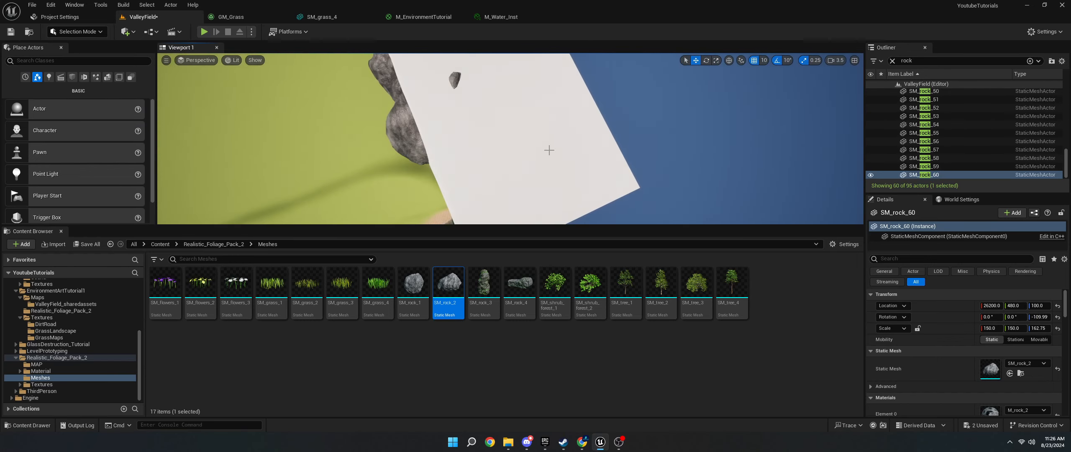
Delete the white boundary wall behind the giant boulders, and duplicate an SM_rock_2 boulder to continue the mountain border.
{"action": "right_click_drag", "start_coordinate": [536, 172], "coordinate": [519, 126]}
{"action": "left_click", "coordinate": [569, 155]}
{"action": "key", "text": "Delete"}
{"action": "left_click", "coordinate": [544, 146]}
{"action": "key", "text": "ctrl+d"}
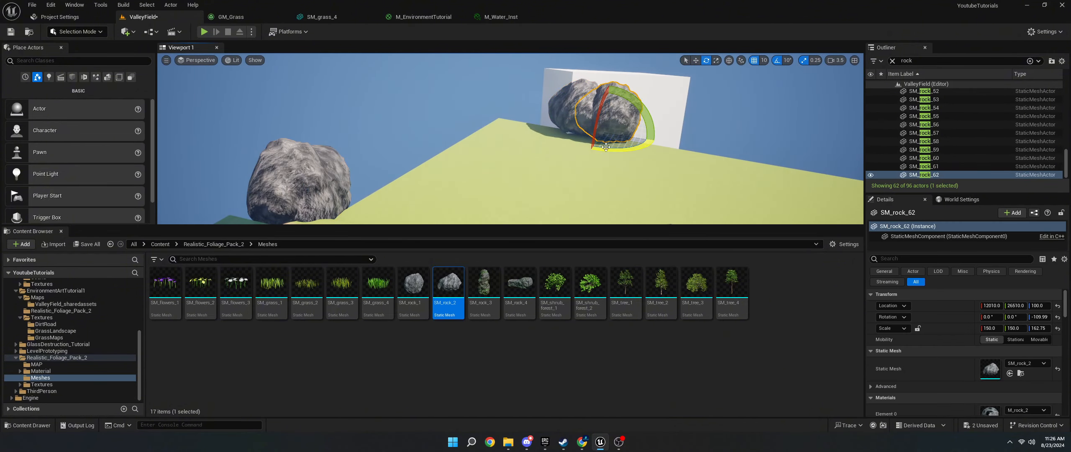
Rotate the duplicated SM_rock_2 boulder to about -180° in Z and move it against the white boundary wall.
{"action": "left_click_drag", "start_coordinate": [606, 147], "coordinate": [580, 146]}
{"action": "right_click_drag", "start_coordinate": [580, 147], "coordinate": [519, 154]}
{"action": "key", "text": "w"}
{"action": "left_click_drag", "start_coordinate": [512, 147], "coordinate": [500, 162]}
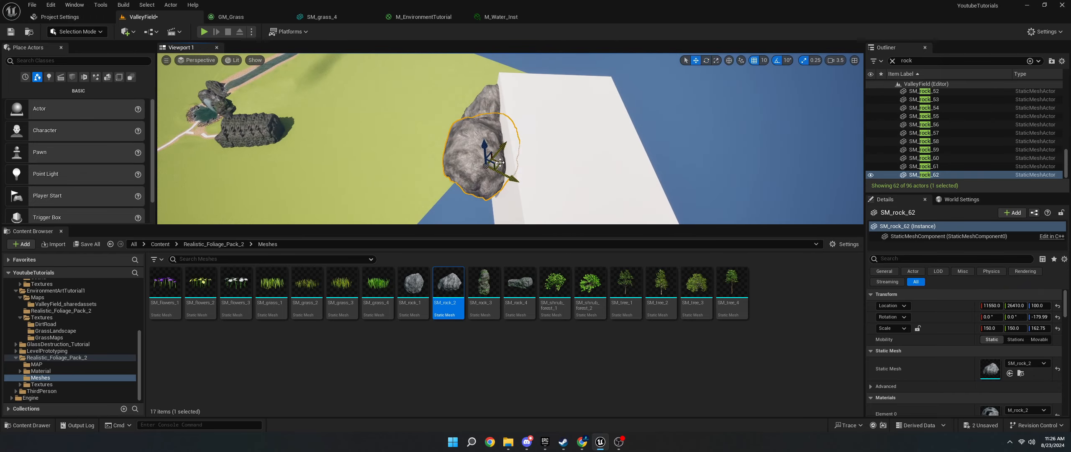
Duplicate and rotate more SM_rock_2 boulders along the white boundary wall, and delete the covered wall.
{"action": "right_click_drag", "start_coordinate": [508, 199], "coordinate": [518, 168]}
{"action": "key", "text": "e"}
{"action": "left_click_drag", "start_coordinate": [528, 154], "coordinate": [494, 152]}
{"action": "key", "text": "w"}
{"action": "left_click_drag", "start_coordinate": [521, 136], "coordinate": [497, 139]}
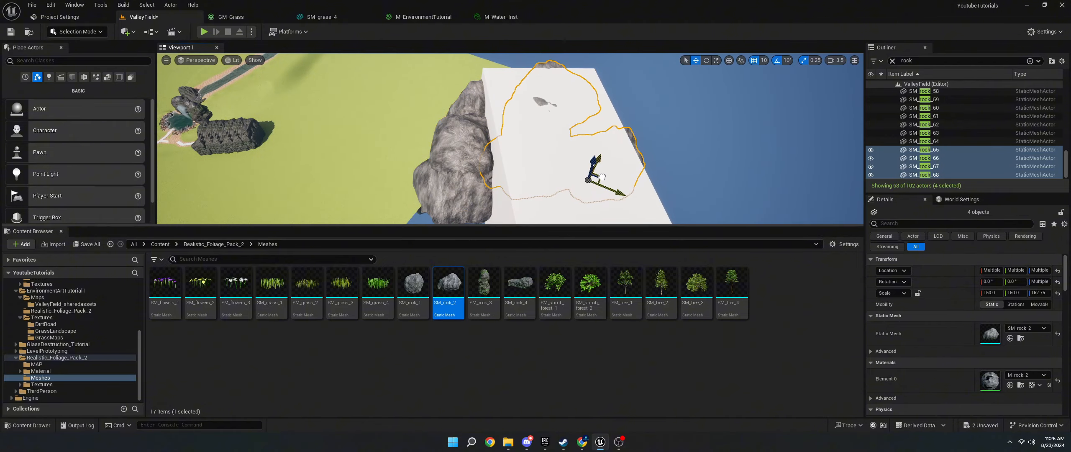
{"action": "left_click", "coordinate": [544, 208]}
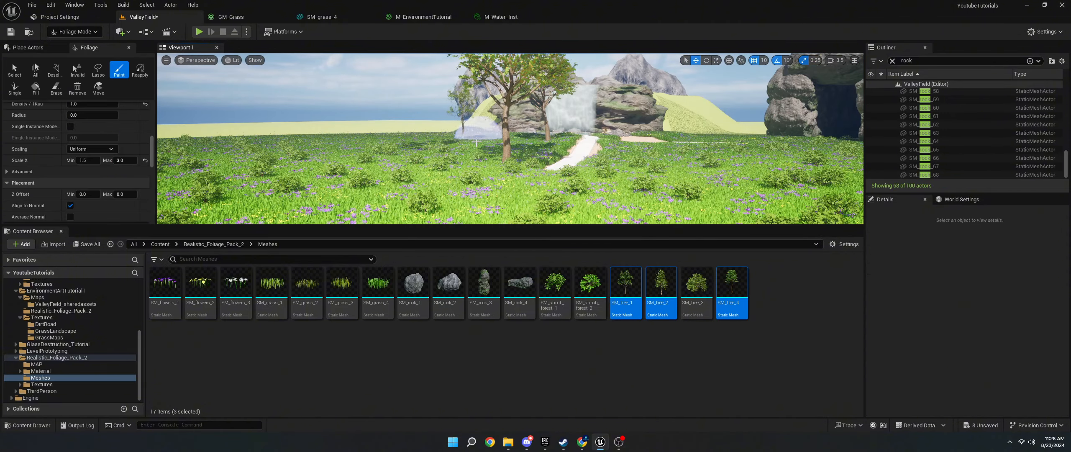
Erase foliage trees crowding the white path through the meadow.
{"action": "key", "text": "w"}
{"action": "mouse_move", "coordinate": [304, 168]}
{"action": "right_mouse_down"}
{"action": "mouse_move", "coordinate": [327, 167]}
{"action": "mouse_move", "coordinate": [268, 173]}
{"action": "right_mouse_up"}
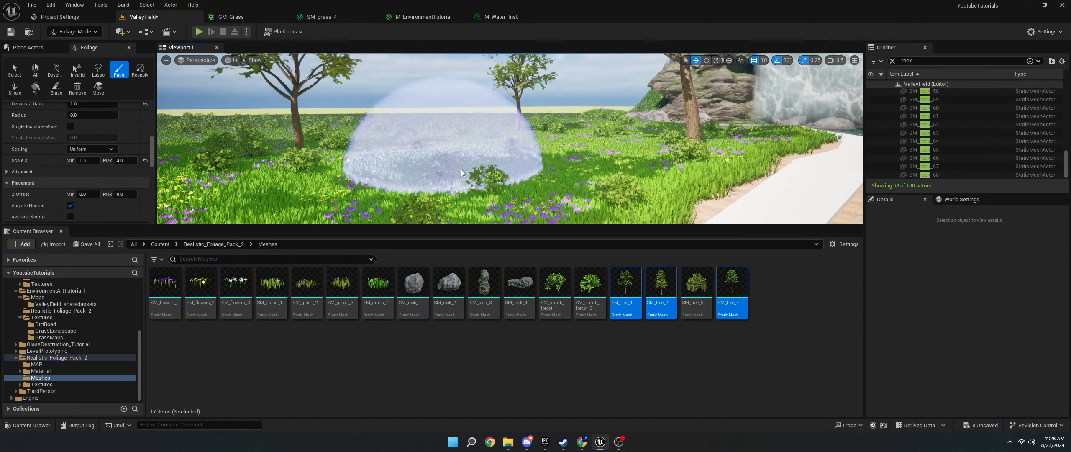
{"action": "key", "text": "shift"}
{"action": "key", "text": "w"}
{"action": "mouse_move", "coordinate": [319, 156]}
{"action": "right_mouse_down"}
{"action": "mouse_move", "coordinate": [268, 157]}
{"action": "mouse_move", "coordinate": [444, 201]}
{"action": "right_mouse_up"}
{"action": "key", "text": "shift"}
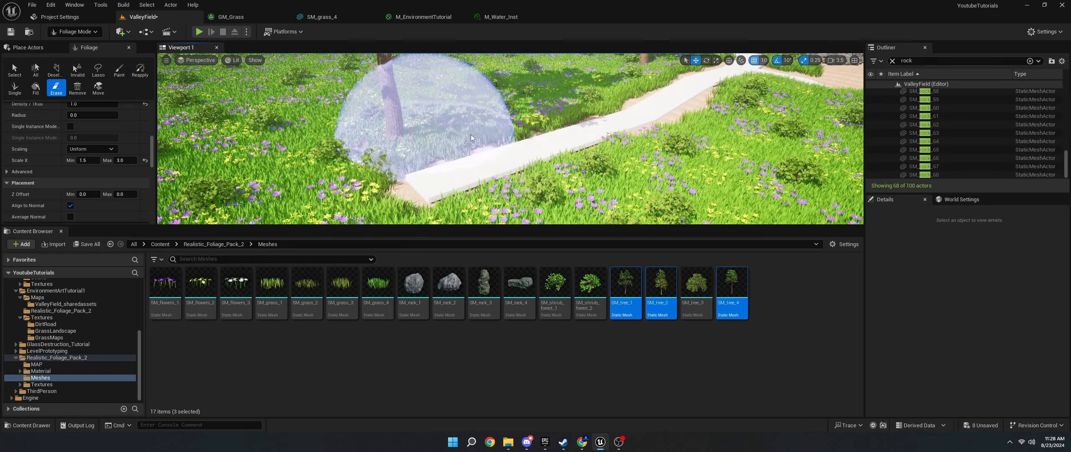
{"action": "right_click_drag", "start_coordinate": [547, 111], "coordinate": [602, 80]}
{"action": "right_click_drag", "start_coordinate": [560, 144], "coordinate": [594, 167]}
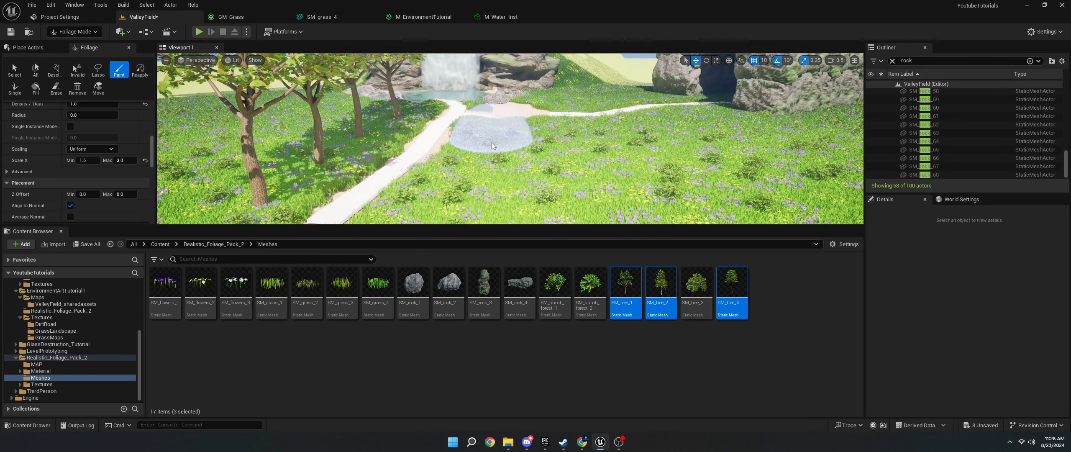
Paint foliage trees onto the flower meadow beside the path leading to the waterfall.
{"action": "left_click", "coordinate": [505, 142]}
{"action": "right_click_drag", "start_coordinate": [477, 179], "coordinate": [522, 203]}
{"action": "left_click", "coordinate": [686, 108]}
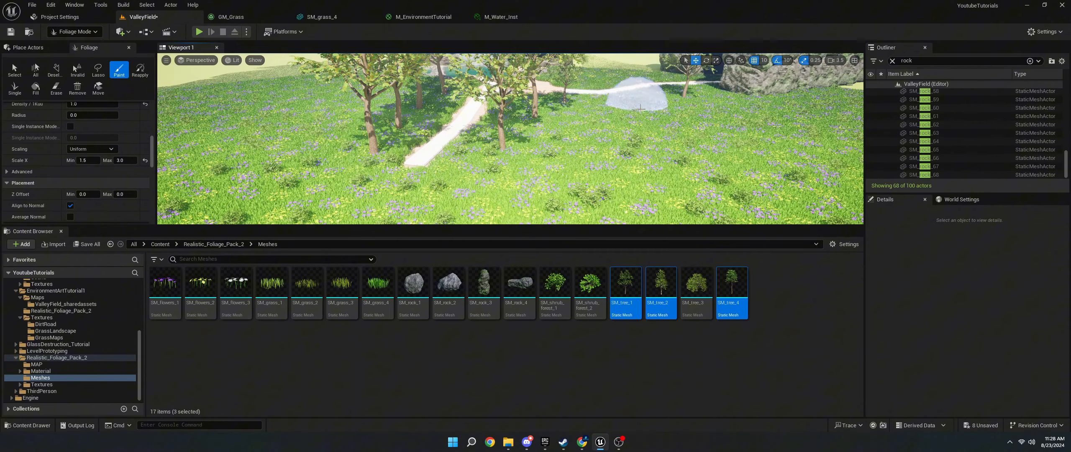
{"action": "key", "text": "w"}
{"action": "mouse_move", "coordinate": [562, 79]}
{"action": "right_mouse_down"}
{"action": "mouse_move", "coordinate": [540, 84]}
{"action": "mouse_move", "coordinate": [523, 63]}
{"action": "mouse_move", "coordinate": [565, 125]}
{"action": "mouse_move", "coordinate": [514, 134]}
{"action": "right_mouse_up"}
{"action": "key", "text": "s"}
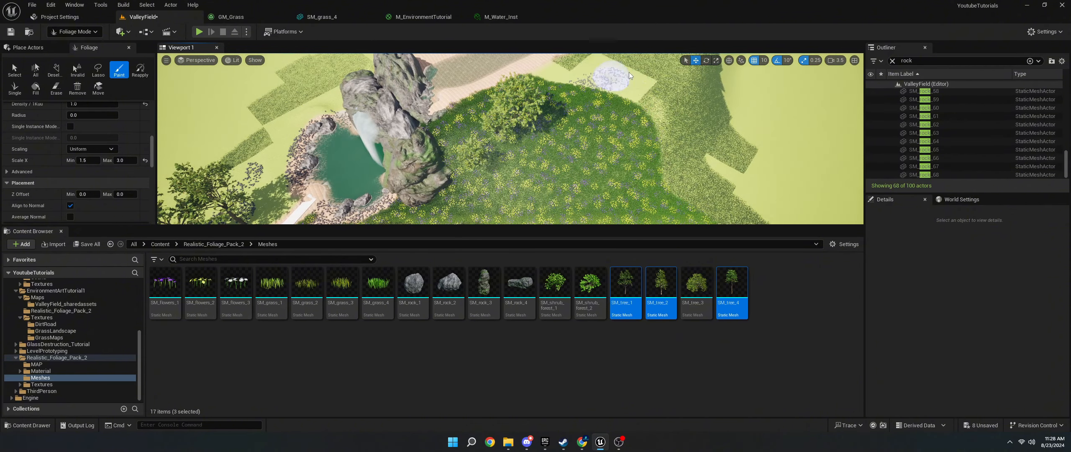
Paint more foliage trees around the pond, the waterfall cliff and the nearby path junction.
{"action": "mouse_move", "coordinate": [614, 79]}
{"action": "right_mouse_down"}
{"action": "mouse_move", "coordinate": [624, 59]}
{"action": "mouse_move", "coordinate": [619, 96]}
{"action": "mouse_move", "coordinate": [623, 71]}
{"action": "mouse_move", "coordinate": [565, 72]}
{"action": "mouse_move", "coordinate": [576, 115]}
{"action": "right_mouse_up"}
{"action": "key", "text": "w"}
{"action": "key", "text": "w"}
{"action": "key", "text": "s"}
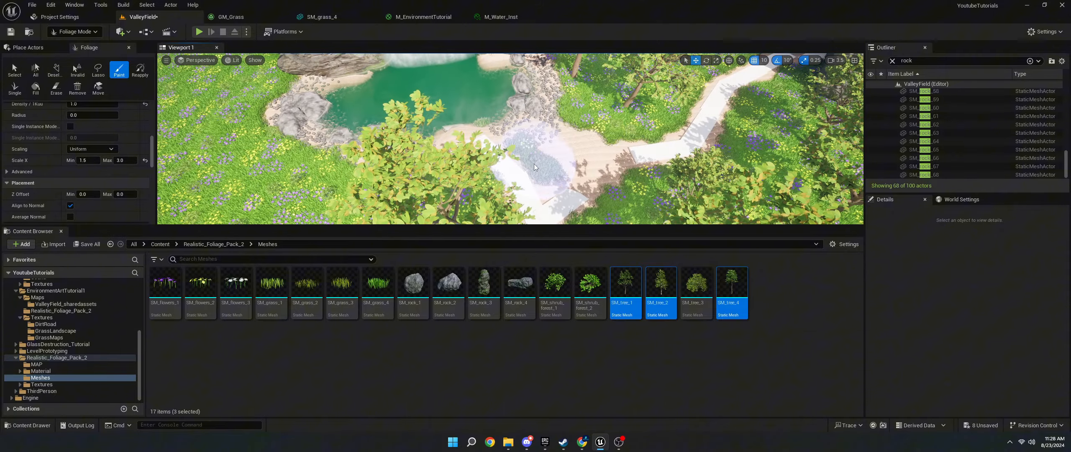
{"action": "key", "text": "w"}
{"action": "right_click_drag", "start_coordinate": [534, 164], "coordinate": [435, 155]}
{"action": "mouse_move", "coordinate": [453, 181]}
{"action": "right_mouse_down"}
{"action": "mouse_move", "coordinate": [443, 139]}
{"action": "mouse_move", "coordinate": [452, 182]}
{"action": "right_mouse_up"}
{"action": "key", "text": "s"}
{"action": "left_click", "coordinate": [452, 181]}
{"action": "key", "text": "w"}
{"action": "mouse_move", "coordinate": [530, 147]}
{"action": "right_mouse_down"}
{"action": "mouse_move", "coordinate": [528, 134]}
{"action": "mouse_move", "coordinate": [544, 138]}
{"action": "mouse_move", "coordinate": [514, 126]}
{"action": "mouse_move", "coordinate": [498, 159]}
{"action": "mouse_move", "coordinate": [456, 171]}
{"action": "mouse_move", "coordinate": [408, 141]}
{"action": "mouse_move", "coordinate": [426, 149]}
{"action": "mouse_move", "coordinate": [429, 188]}
{"action": "mouse_move", "coordinate": [430, 164]}
{"action": "right_mouse_up"}
{"action": "key", "text": "w"}
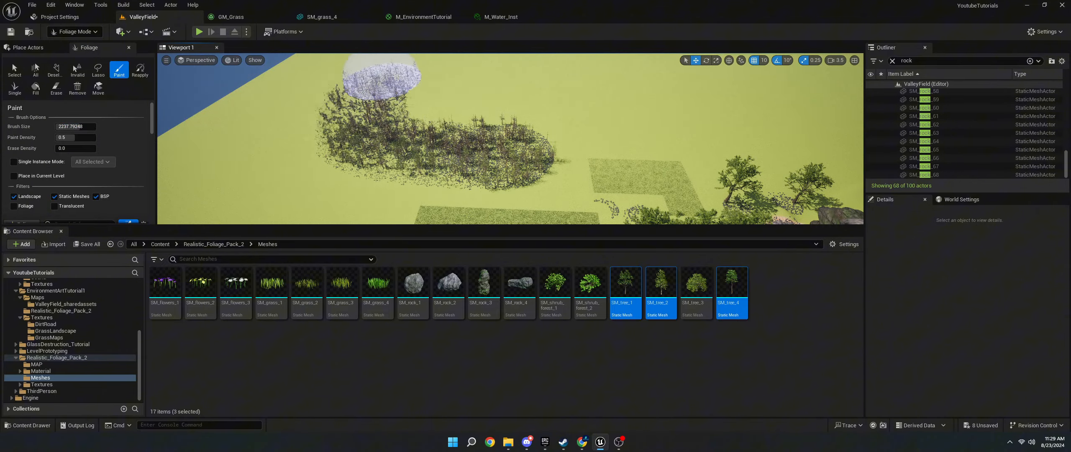
Paint dense trees across the bare outer landscape with a brush size of about 2238 and paint density 0.5.
{"action": "mouse_move", "coordinate": [338, 173]}
{"action": "left_mouse_down"}
{"action": "mouse_move", "coordinate": [322, 89]}
{"action": "mouse_move", "coordinate": [689, 75]}
{"action": "mouse_move", "coordinate": [401, 89]}
{"action": "left_mouse_up"}
{"action": "scroll", "coordinate": [117, 158], "scroll_direction": "down", "scroll_amount": 9}
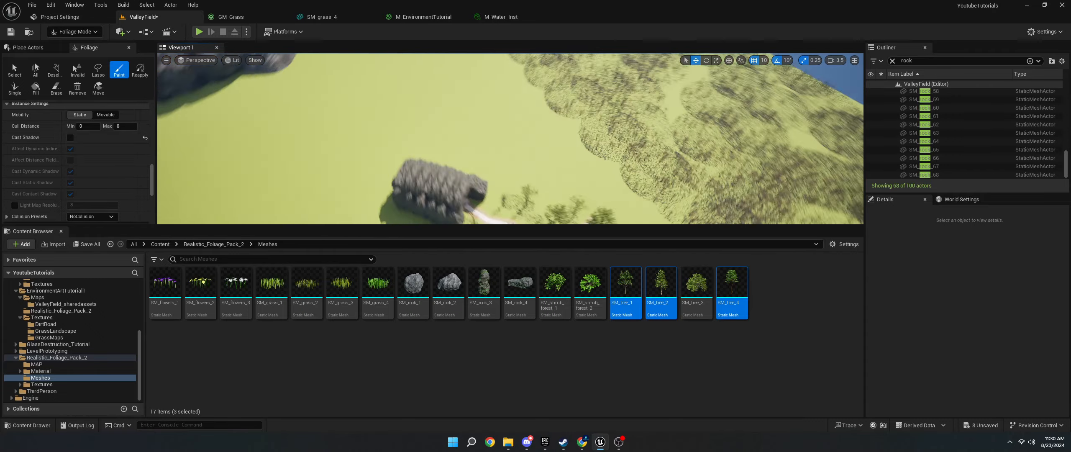
{"action": "mouse_move", "coordinate": [478, 108]}
{"action": "left_mouse_down"}
{"action": "mouse_move", "coordinate": [311, 96]}
{"action": "mouse_move", "coordinate": [351, 112]}
{"action": "left_mouse_up"}
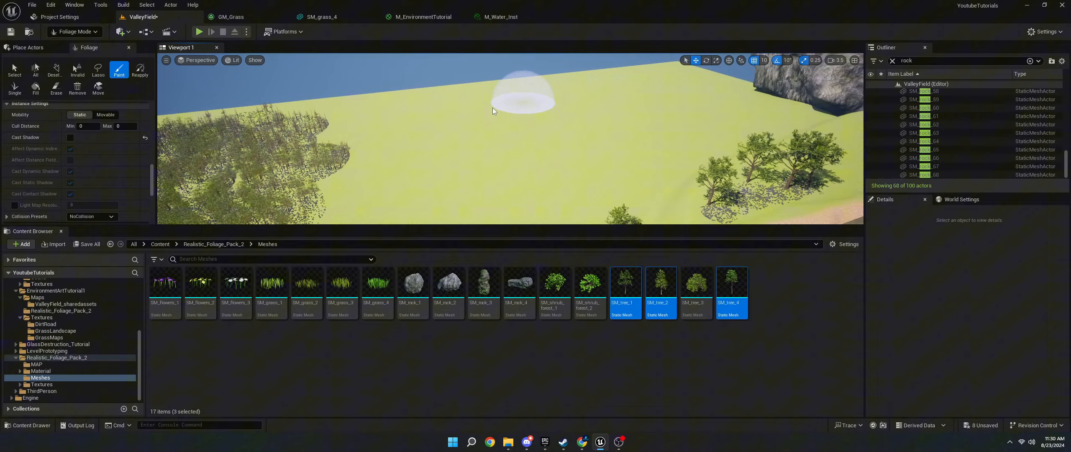
{"action": "mouse_move", "coordinate": [492, 107]}
{"action": "left_mouse_down"}
{"action": "mouse_move", "coordinate": [442, 132]}
{"action": "mouse_move", "coordinate": [466, 114]}
{"action": "mouse_move", "coordinate": [441, 96]}
{"action": "left_mouse_up"}
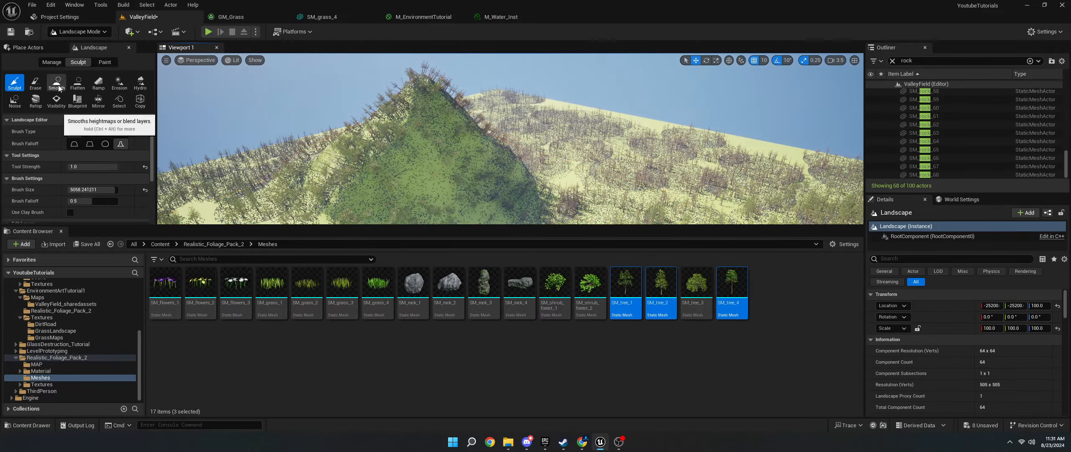
Smooth the sculpted hills around the valley with tool strength 1.0 and brush size 8192.
{"action": "left_click", "coordinate": [58, 84]}
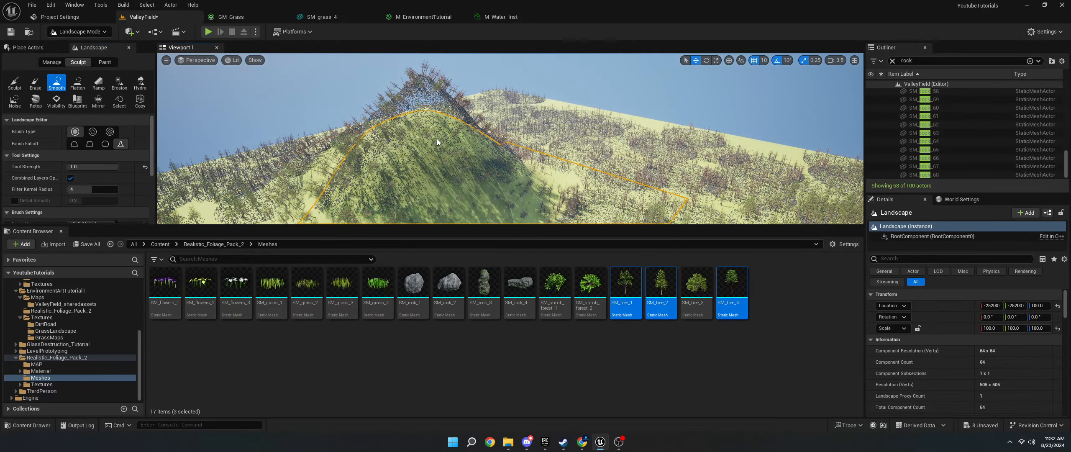
{"action": "left_click", "coordinate": [14, 82]}
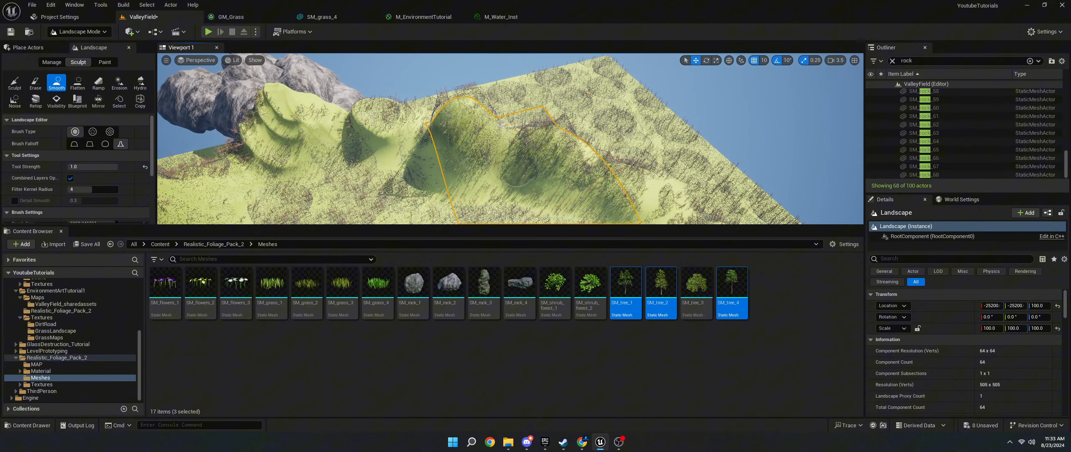
{"action": "left_click_drag", "start_coordinate": [410, 122], "coordinate": [377, 130]}
{"action": "scroll", "coordinate": [93, 179], "scroll_direction": "down", "scroll_amount": 7}
{"action": "left_click_drag", "start_coordinate": [94, 130], "coordinate": [126, 131]}
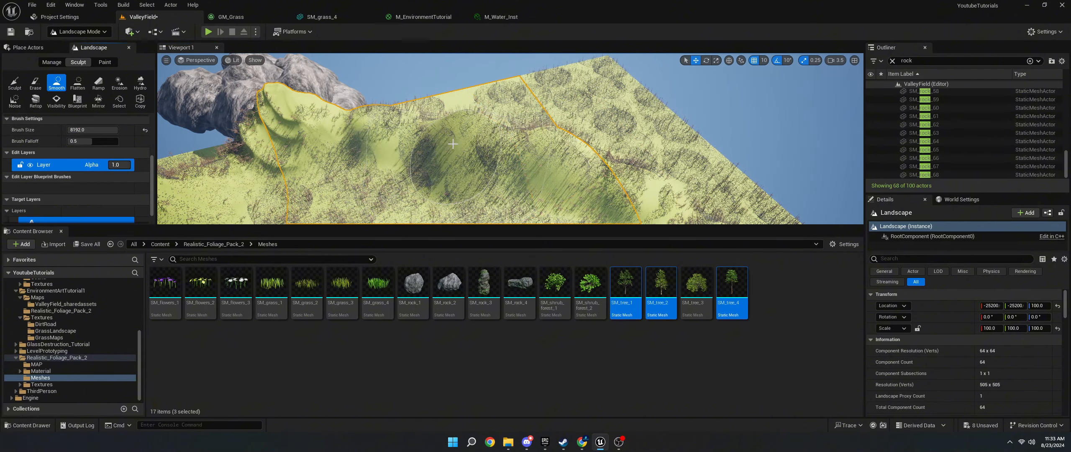
{"action": "left_click_drag", "start_coordinate": [494, 134], "coordinate": [437, 95]}
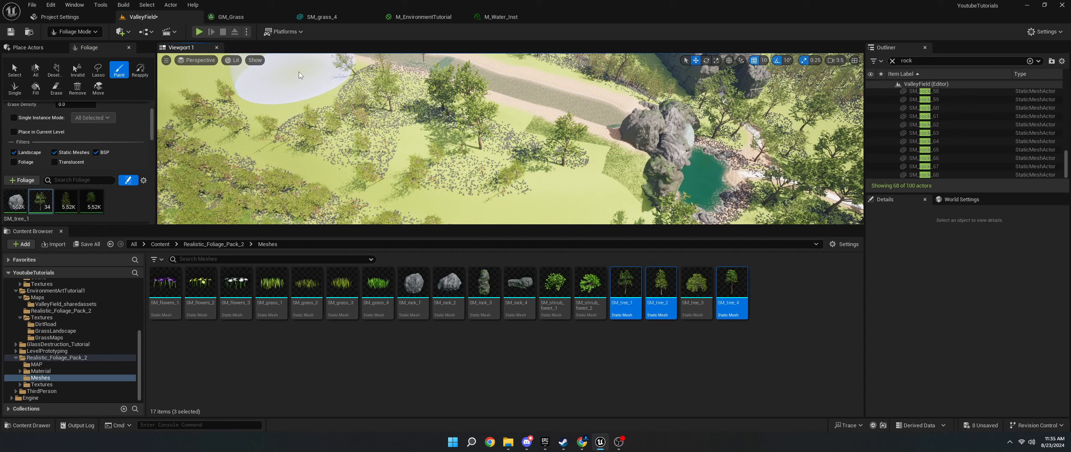
Paint SM_tree_1 foliage over the slopes and along both banks of the river channel.
{"action": "left_click", "coordinate": [299, 73]}
{"action": "right_click_drag", "start_coordinate": [299, 73], "coordinate": [272, 38]}
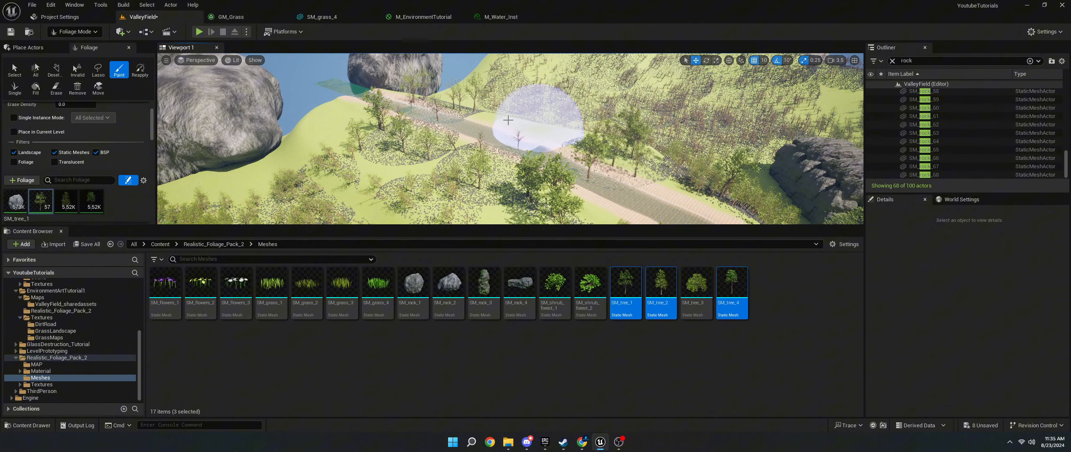
{"action": "left_click_drag", "start_coordinate": [482, 111], "coordinate": [492, 121]}
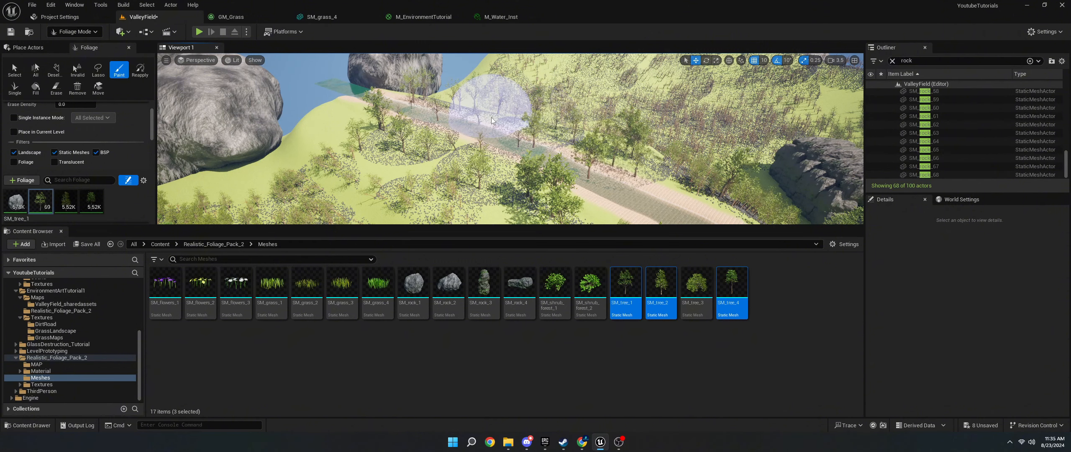
{"action": "key", "text": "shift"}
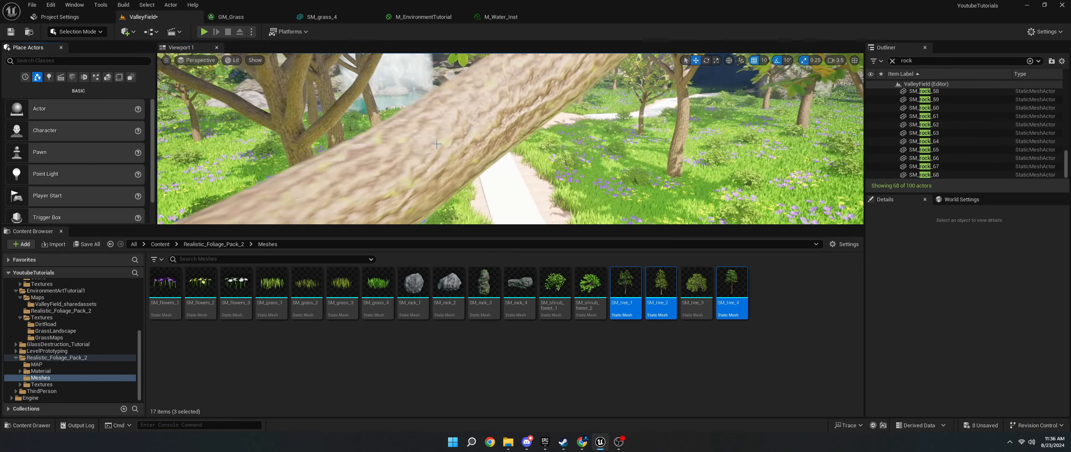
Delete the white blockout slabs covering the dirt path toward the waterfall and its side branch.
{"action": "left_click", "coordinate": [487, 156]}
{"action": "key", "text": "Delete"}
{"action": "left_click", "coordinate": [489, 166]}
{"action": "key", "text": "Delete"}
{"action": "left_click", "coordinate": [465, 121]}
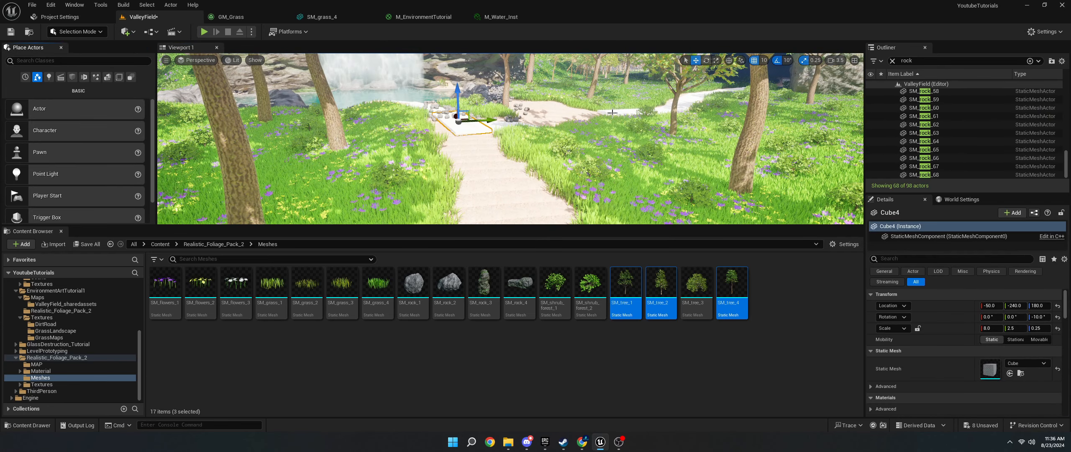
{"action": "key", "text": "Delete"}
{"action": "left_click", "coordinate": [616, 111]}
{"action": "key", "text": "Delete"}
{"action": "left_click", "coordinate": [686, 99]}
{"action": "key", "text": "Delete"}
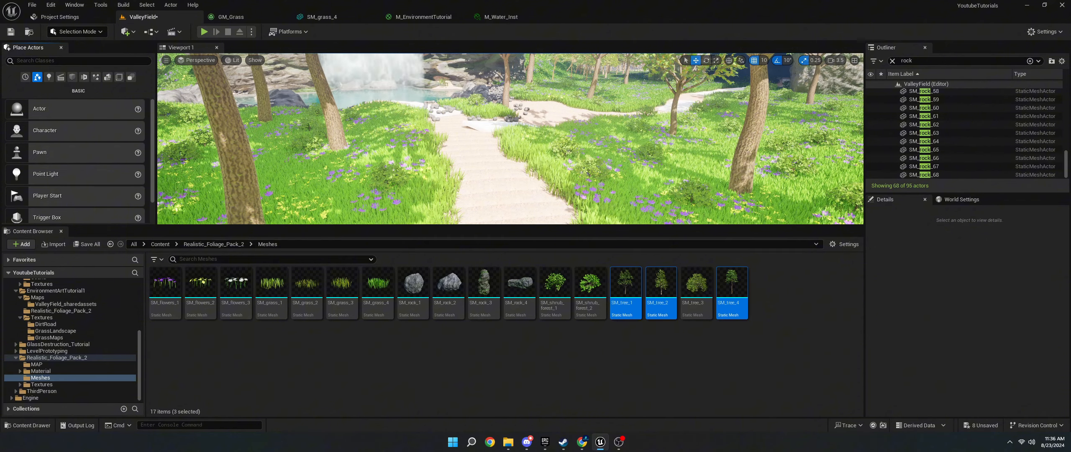
Delete the remaining white blockout slabs around the path junction near the pond.
{"action": "key", "text": "w"}
{"action": "right_click_drag", "start_coordinate": [686, 99], "coordinate": [497, 128]}
{"action": "left_click", "coordinate": [499, 127]}
{"action": "key", "text": "Delete"}
{"action": "key", "text": "w"}
{"action": "left_click", "coordinate": [467, 119]}
{"action": "key", "text": "Delete"}
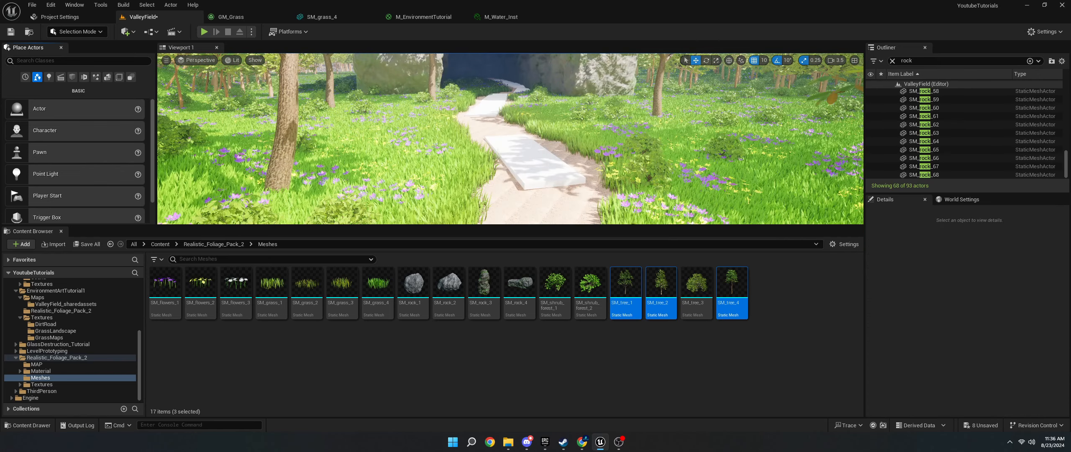
Delete the white blockout slabs along the winding path that leads to the canyon entrance.
{"action": "left_click", "coordinate": [497, 128]}
{"action": "key", "text": "Delete"}
{"action": "left_click", "coordinate": [512, 86]}
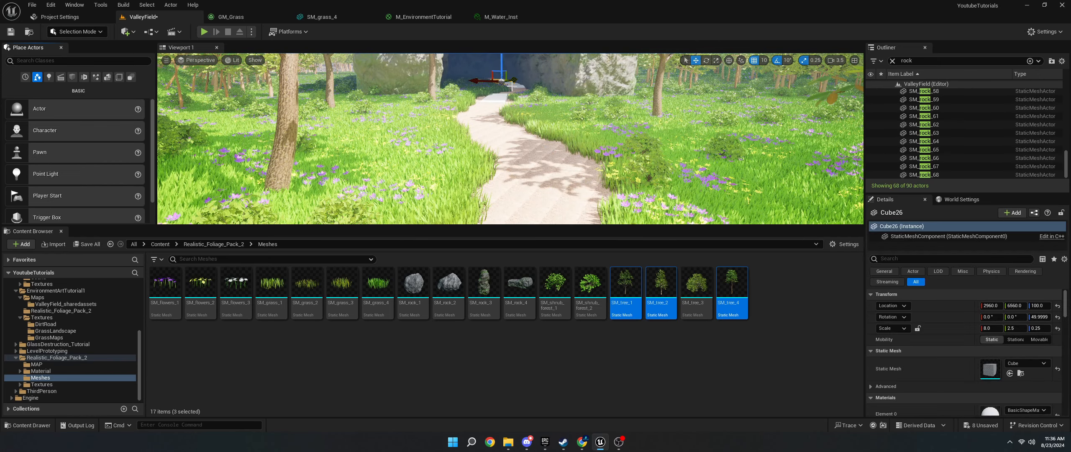
{"action": "key", "text": "Delete"}
{"action": "left_click", "coordinate": [507, 86]}
{"action": "key", "text": "Delete"}
{"action": "left_click", "coordinate": [498, 97]}
{"action": "key", "text": "Delete"}
{"action": "right_click_drag", "start_coordinate": [498, 97], "coordinate": [510, 126]}
{"action": "key", "text": "Delete"}
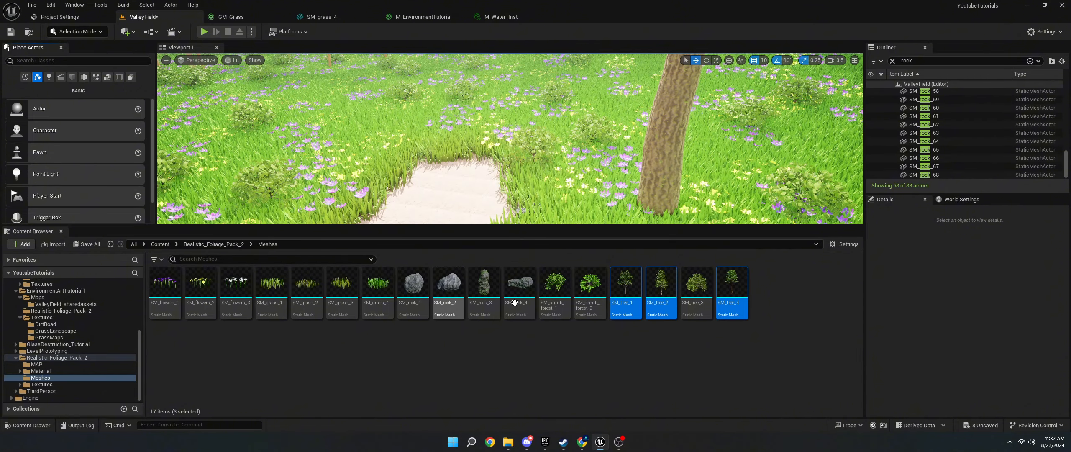
Place an SM_rock_4 across the dead end of the dirt path, rotated to 60° in Z.
{"action": "left_click_drag", "start_coordinate": [504, 296], "coordinate": [457, 165]}
{"action": "key", "text": "e"}
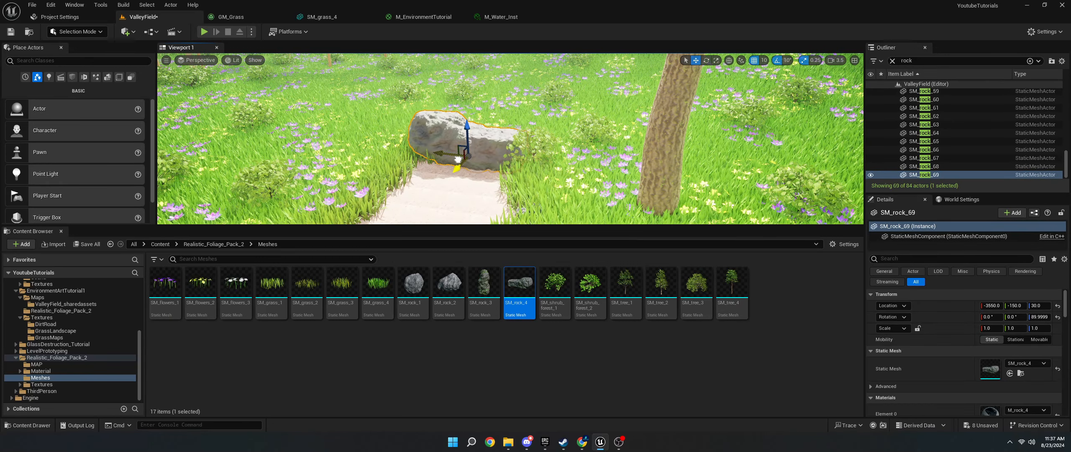
Add a Post Process Volume to the level.
{"action": "left_click", "coordinate": [130, 32]}
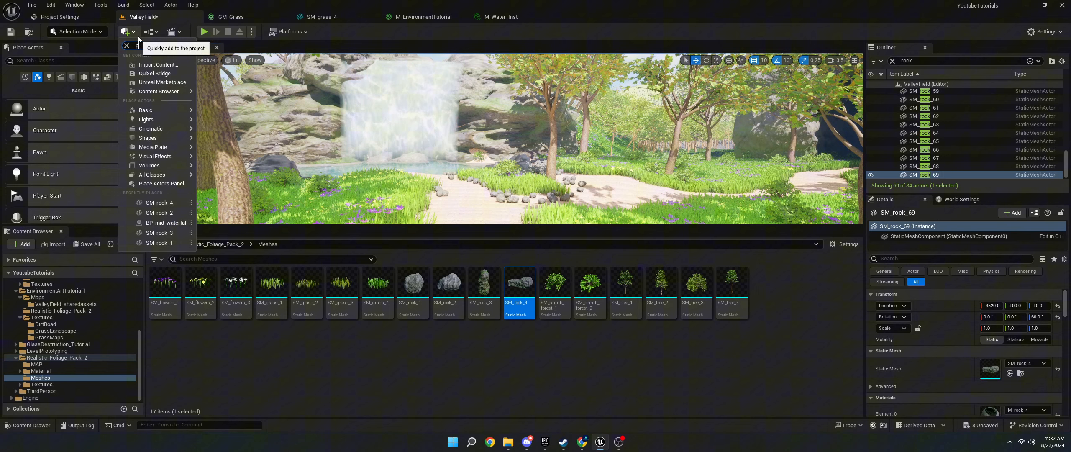
{"action": "type", "text": "post process"}
{"action": "left_click", "coordinate": [165, 65]}
Enable the volume's global color grading Saturation and set it to 1.3.
{"action": "scroll", "coordinate": [946, 333], "scroll_direction": "down", "scroll_amount": 3}
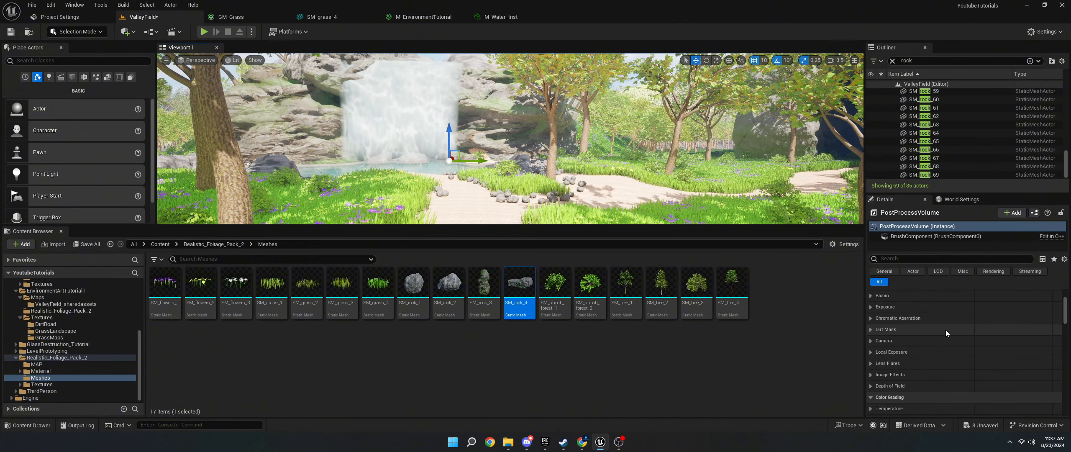
{"action": "scroll", "coordinate": [946, 333], "scroll_direction": "down", "scroll_amount": 4}
{"action": "left_click", "coordinate": [872, 365]}
{"action": "scroll", "coordinate": [883, 350], "scroll_direction": "down", "scroll_amount": 4}
{"action": "left_click", "coordinate": [885, 323]}
{"action": "left_click", "coordinate": [877, 324]}
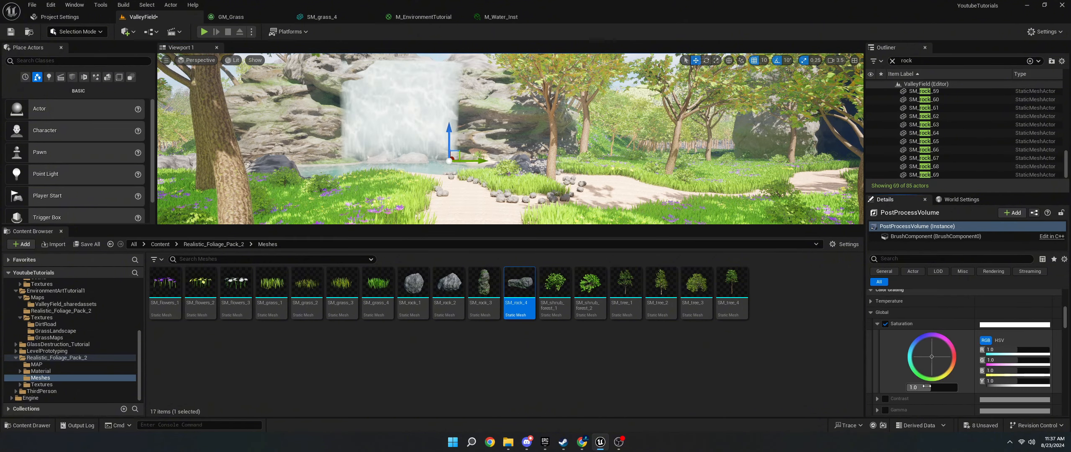
{"action": "left_click", "coordinate": [927, 386]}
{"action": "type", "text": "1."}
{"action": "scroll", "coordinate": [886, 362], "scroll_direction": "down", "scroll_amount": 2}
Enable the volume's global Contrast and set it to 1.2.
{"action": "left_click", "coordinate": [885, 358]}
{"action": "left_click", "coordinate": [877, 358]}
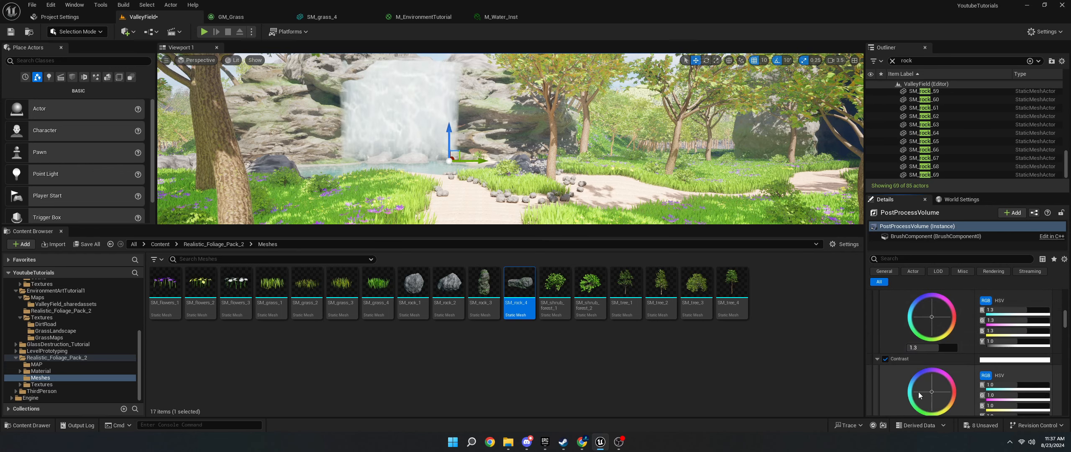
{"action": "scroll", "coordinate": [923, 371], "scroll_direction": "down", "scroll_amount": 2}
{"action": "left_click", "coordinate": [922, 368]}
{"action": "scroll", "coordinate": [886, 353], "scroll_direction": "down", "scroll_amount": 2}
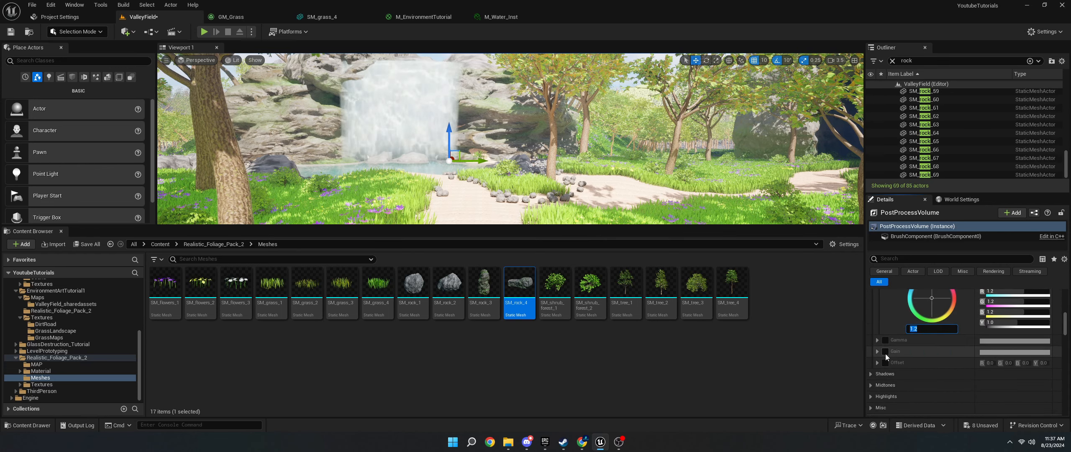
Enable the volume's global Gain override and expand its color controls.
{"action": "left_click", "coordinate": [886, 351]}
{"action": "left_click", "coordinate": [878, 351]}
{"action": "scroll", "coordinate": [899, 392], "scroll_direction": "down", "scroll_amount": 2}
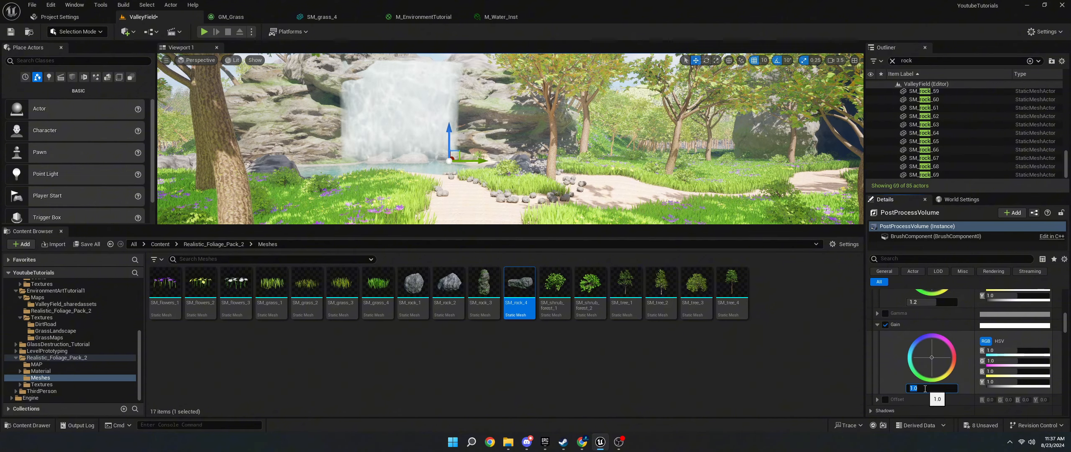
Turn on Infinite Extent (Unbound) for the Post Process Volume.
{"action": "left_click", "coordinate": [901, 259]}
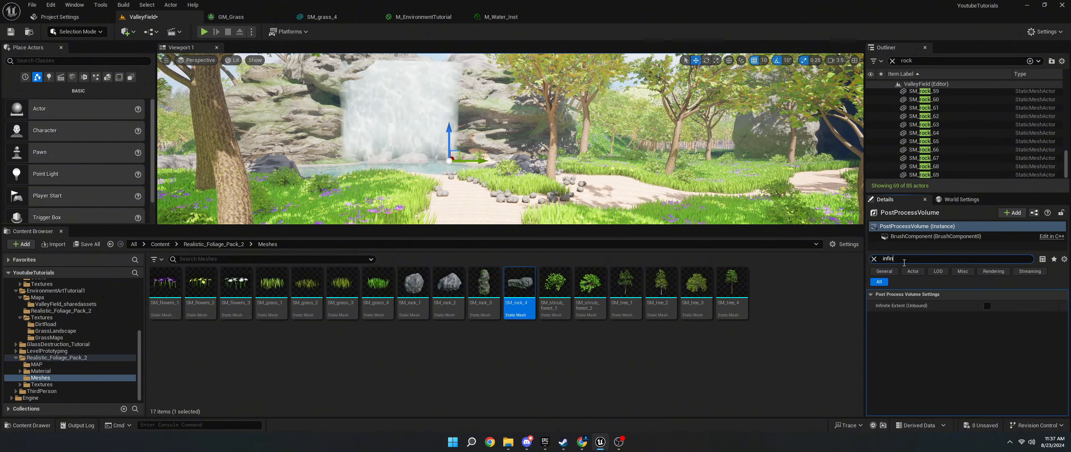
{"action": "left_click", "coordinate": [988, 305]}
{"action": "right_click_drag", "start_coordinate": [628, 143], "coordinate": [523, 159]}
Set the Post Process Volume's global Saturation to 1.1.
{"action": "left_click", "coordinate": [874, 259]}
{"action": "scroll", "coordinate": [935, 347], "scroll_direction": "down", "scroll_amount": 4}
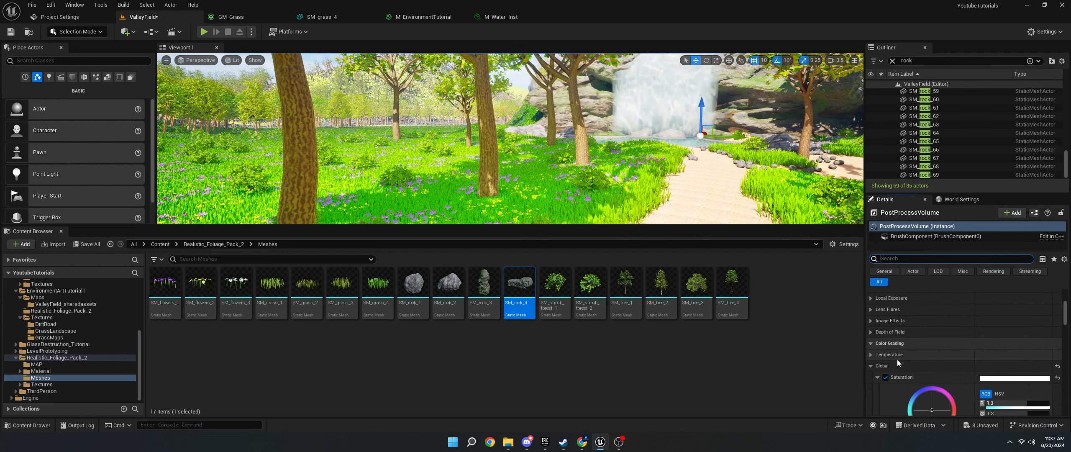
{"action": "left_click", "coordinate": [925, 403]}
{"action": "type", "text": "1.1"}
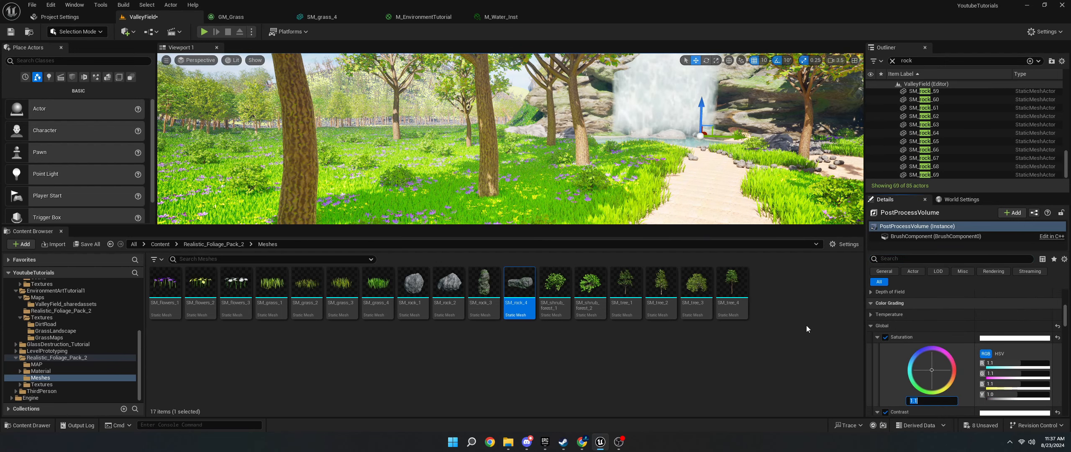
Enable the Vignette Intensity override in the Post Process Volume's Image Effects settings.
{"action": "right_click_drag", "start_coordinate": [670, 201], "coordinate": [754, 195]}
{"action": "left_click", "coordinate": [871, 326]}
{"action": "scroll", "coordinate": [871, 325], "scroll_direction": "up", "scroll_amount": 4}
{"action": "scroll", "coordinate": [871, 324], "scroll_direction": "up", "scroll_amount": 2}
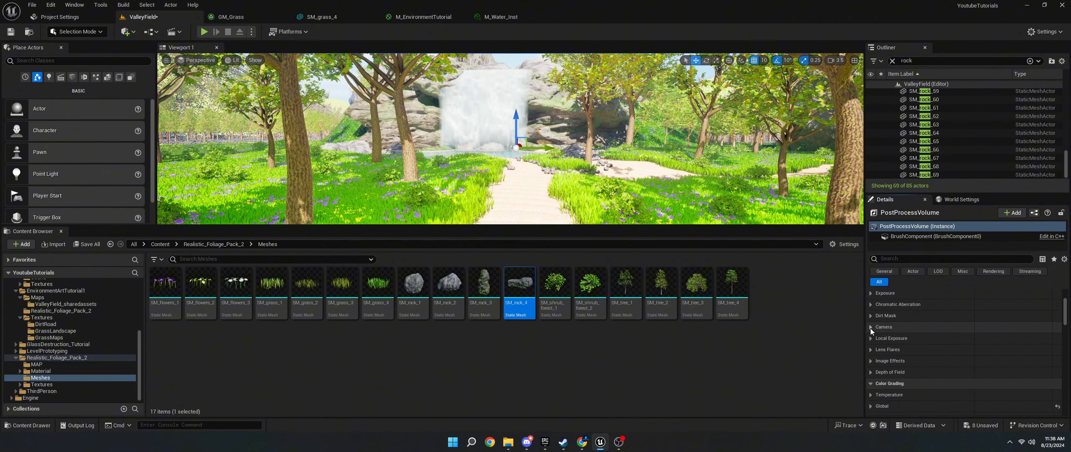
{"action": "left_click", "coordinate": [870, 339]}
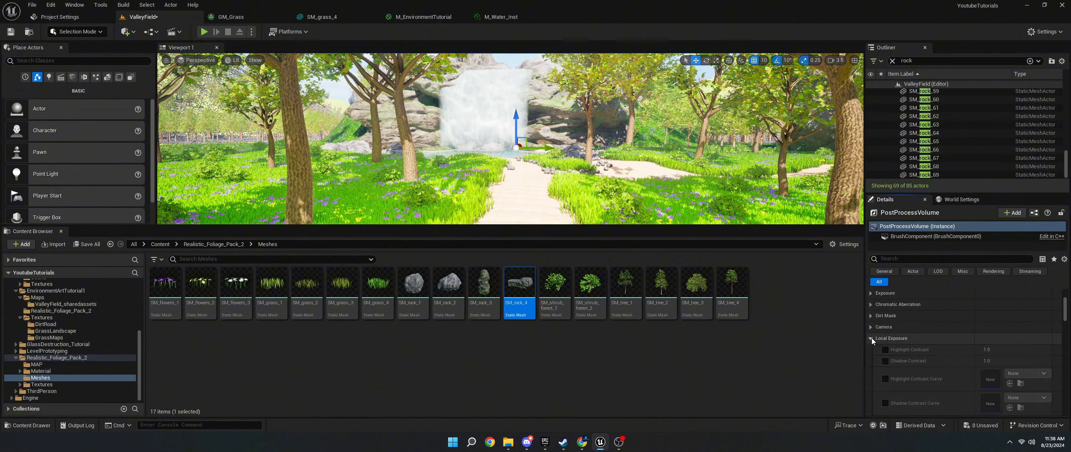
{"action": "left_click", "coordinate": [871, 338]}
{"action": "scroll", "coordinate": [872, 333], "scroll_direction": "up", "scroll_amount": 2}
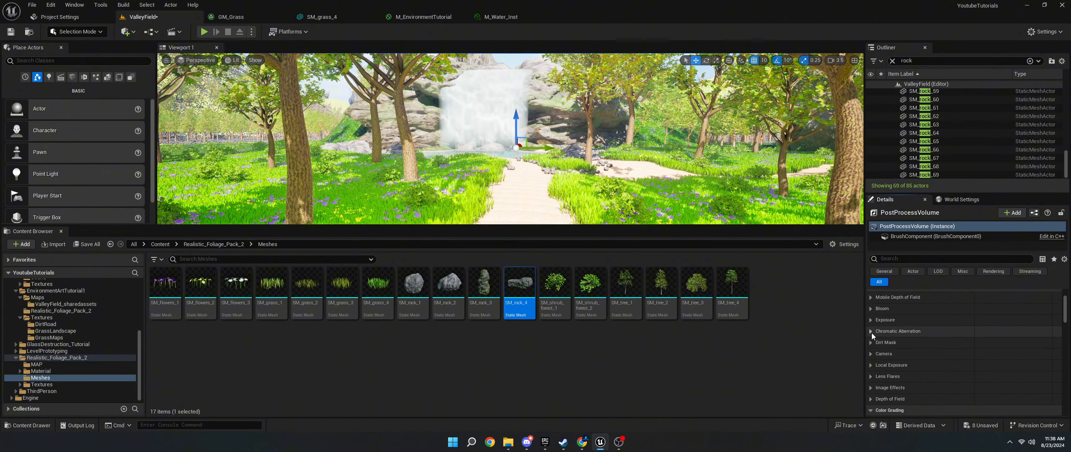
{"action": "left_click", "coordinate": [872, 387]}
{"action": "scroll", "coordinate": [879, 376], "scroll_direction": "down", "scroll_amount": 4}
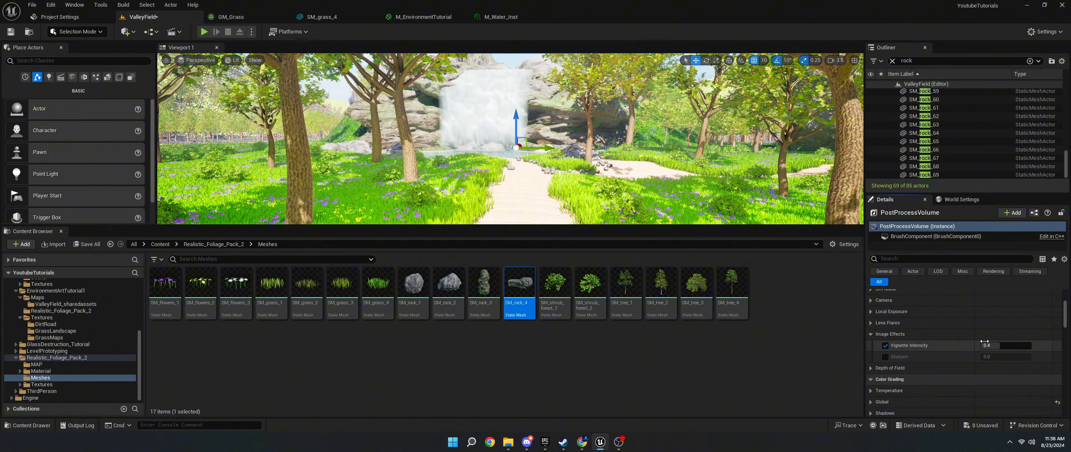
Enable the volume's Local Exposure Detail Strength and set it to 1.2.
{"action": "left_click", "coordinate": [872, 323]}
{"action": "scroll", "coordinate": [872, 311], "scroll_direction": "down", "scroll_amount": 5}
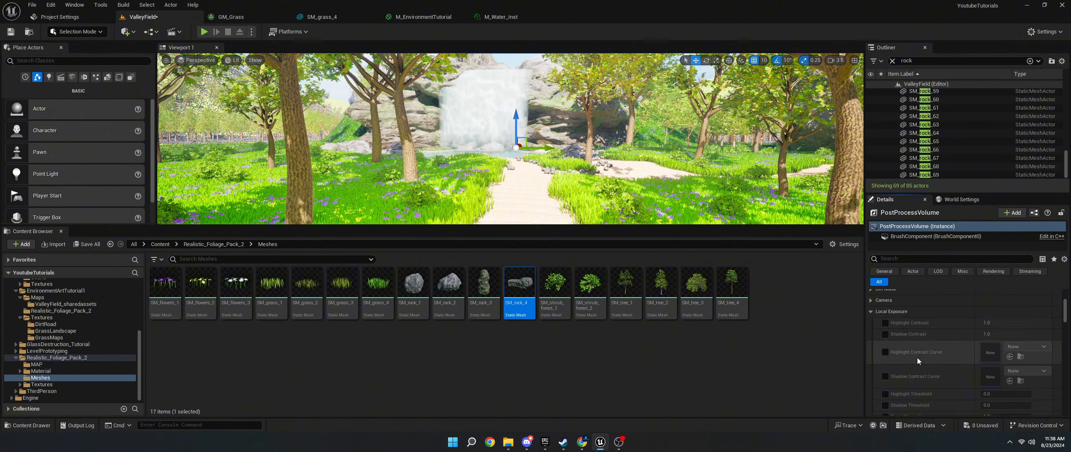
{"action": "left_click_drag", "start_coordinate": [999, 379], "coordinate": [1000, 379]}
{"action": "left_click", "coordinate": [1000, 379]}
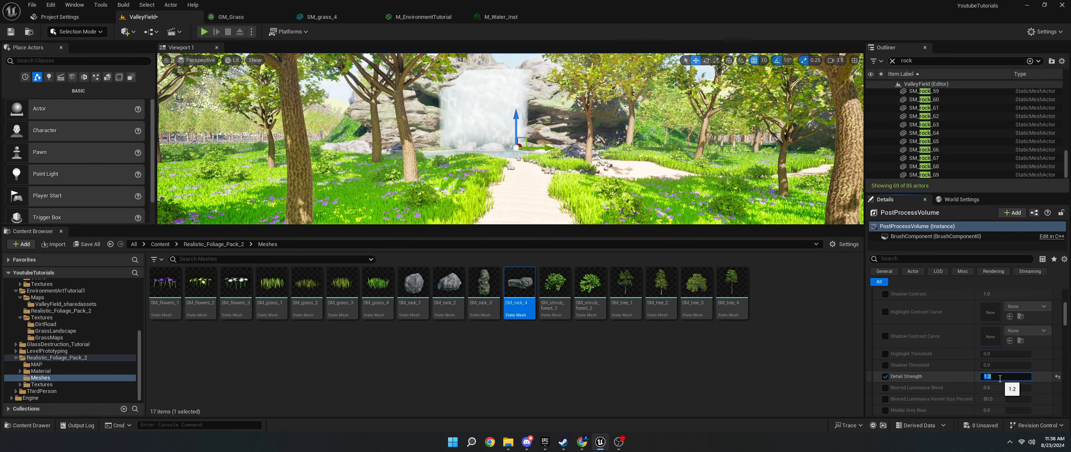
Enable the volume's Local Exposure Shadow Contrast, compare 1.0 with 1.5, and keep it at 1.5.
{"action": "scroll", "coordinate": [869, 336], "scroll_direction": "up", "scroll_amount": 3}
{"action": "left_click_drag", "start_coordinate": [987, 347], "coordinate": [991, 348]}
{"action": "left_click", "coordinate": [991, 348]}
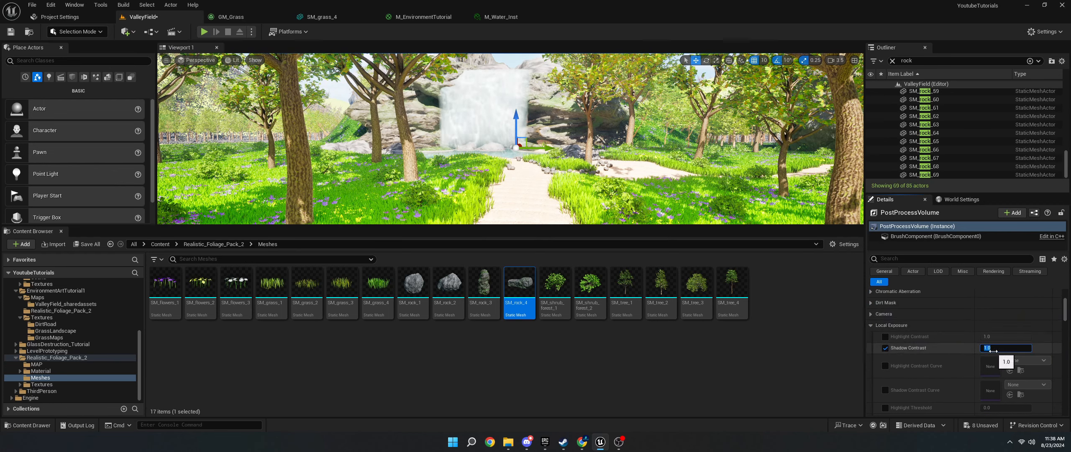
{"action": "type", "text": "1.0"}
{"action": "key", "text": "Return"}
{"action": "type", "text": "1.5"}
{"action": "key", "text": "Return"}
{"action": "type", "text": "1.0"}
{"action": "key", "text": "Return"}
{"action": "type", "text": "1.5"}
{"action": "key", "text": "Return"}
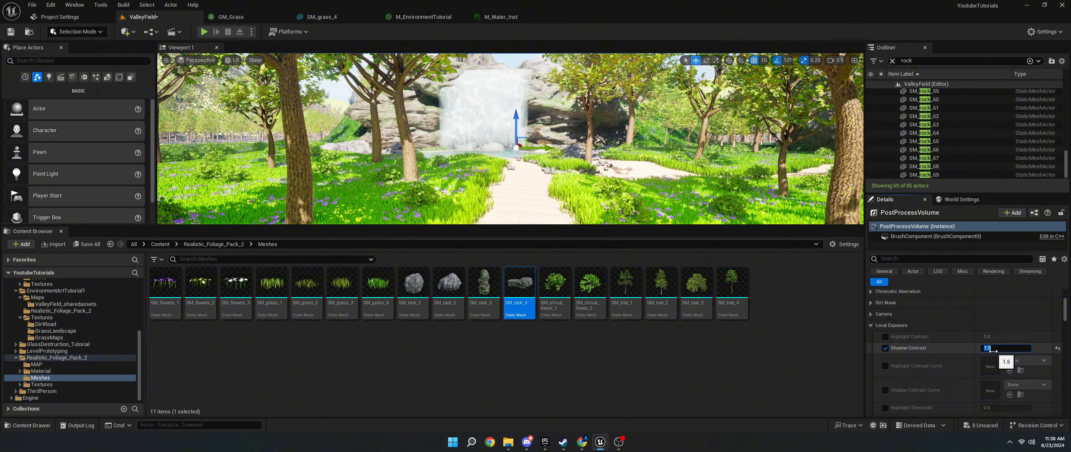
Enable the Lens Flares Intensity override on the Post Process Volume.
{"action": "left_click", "coordinate": [888, 325]}
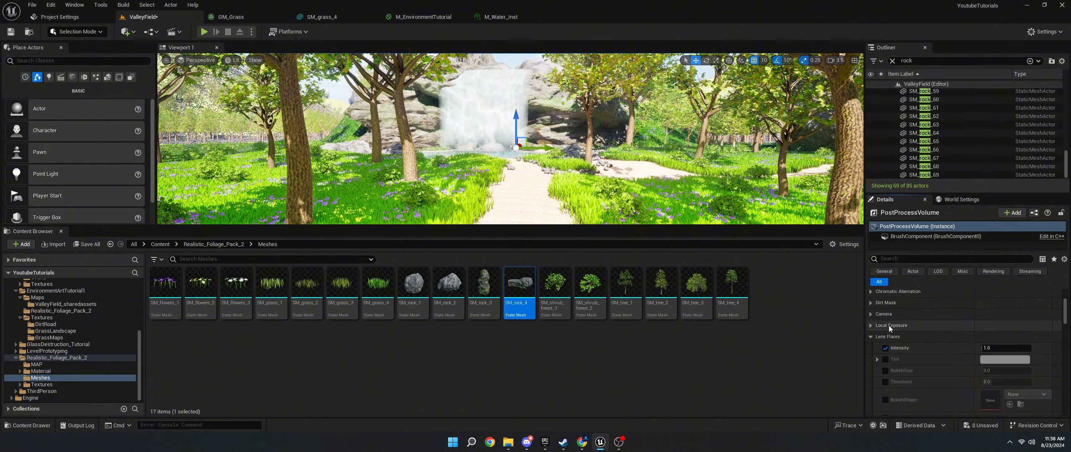
{"action": "left_click", "coordinate": [873, 347]}
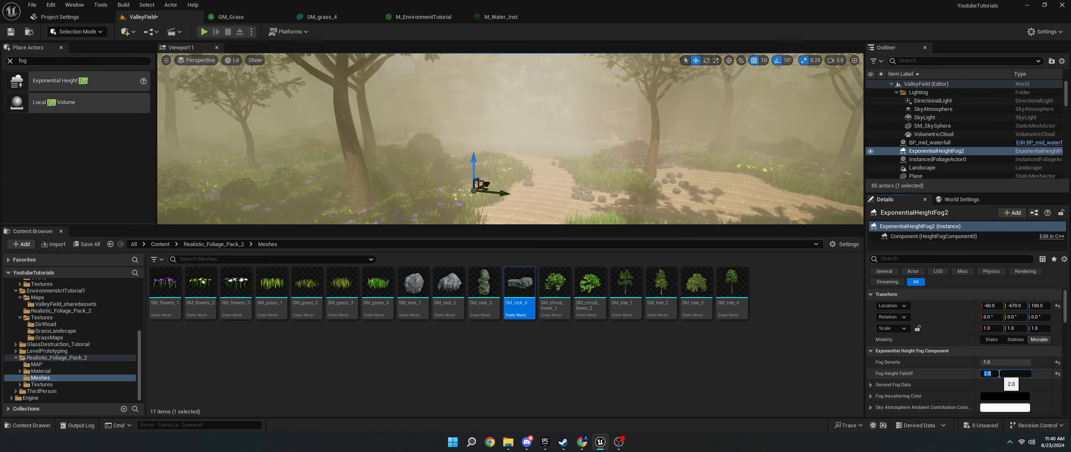
Lower the exponential height fog's Fog Density to 0.05 after trying 0.5 and 0.1.
{"action": "left_click", "coordinate": [995, 362]}
{"action": "type", "text": "0.5"}
{"action": "key", "text": "Return"}
{"action": "type", "text": "0.1"}
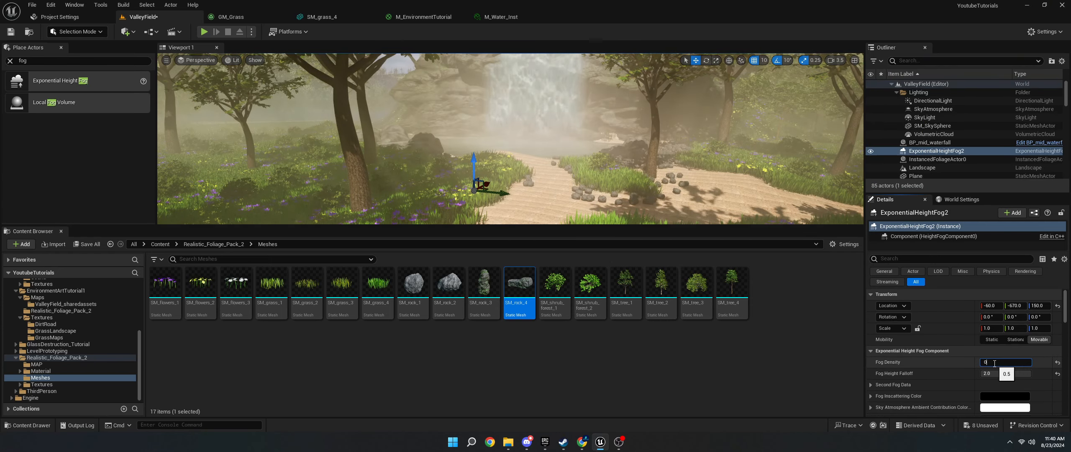
{"action": "key", "text": "Return"}
{"action": "type", "text": "0.05"}
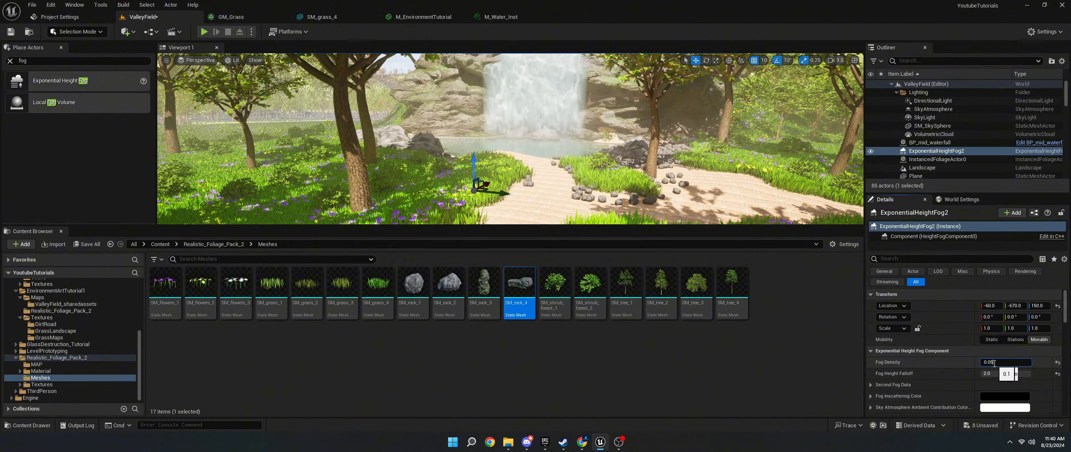
{"action": "key", "text": "Return"}
{"action": "right_click_drag", "start_coordinate": [745, 167], "coordinate": [753, 150]}
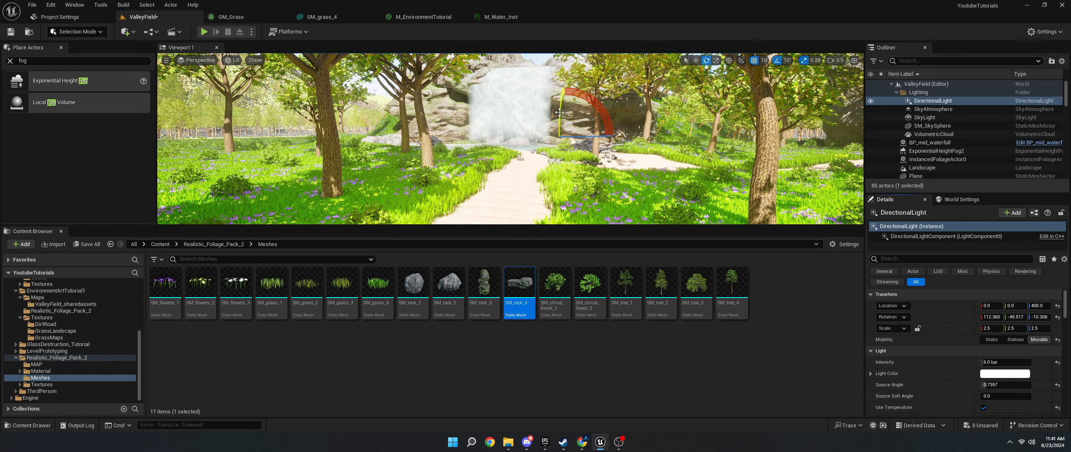
Rotate the DirectionalLight to try a different sun angle over the valley.
{"action": "left_click_drag", "start_coordinate": [559, 112], "coordinate": [565, 159]}
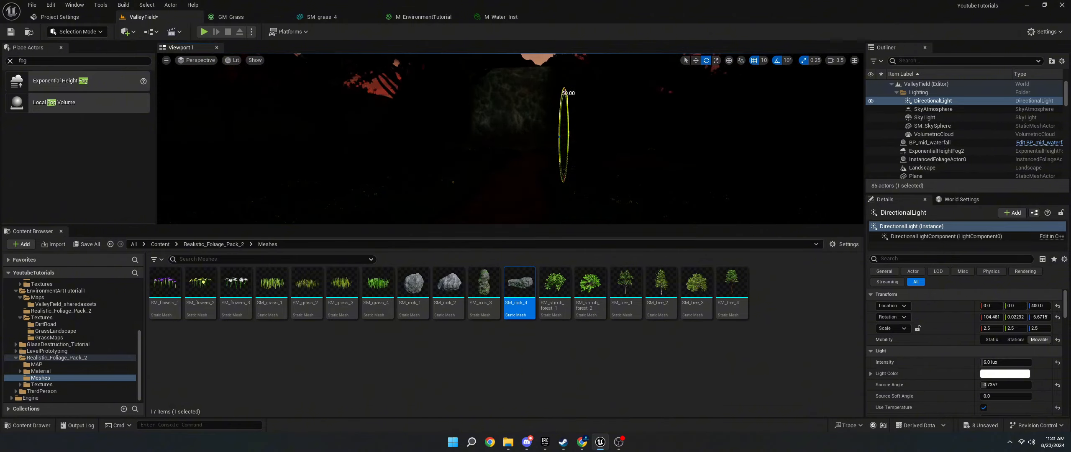